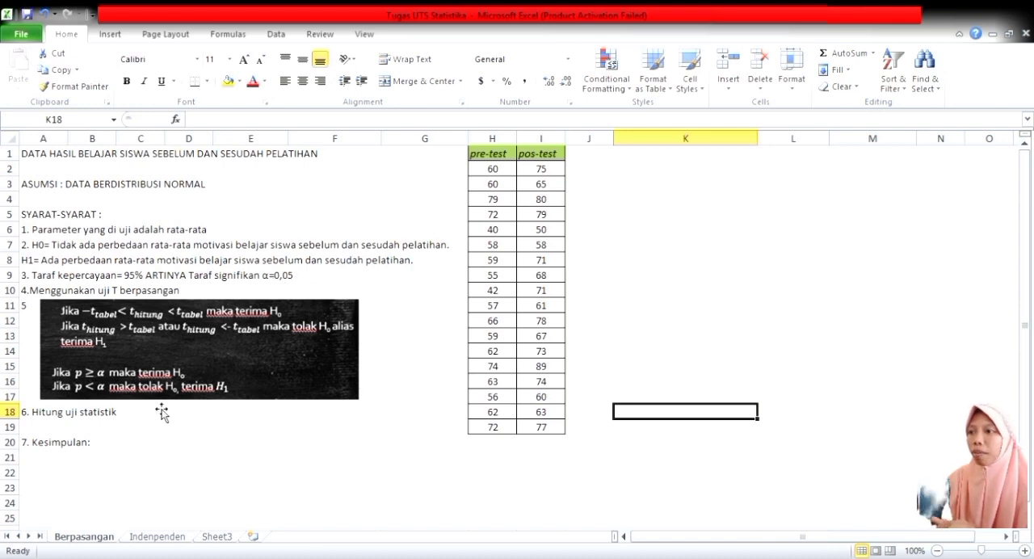
Start a paired two-sample t-test for means with H1:H19 as the first variable range and I1:I19 as the second.
left_click(94, 430)
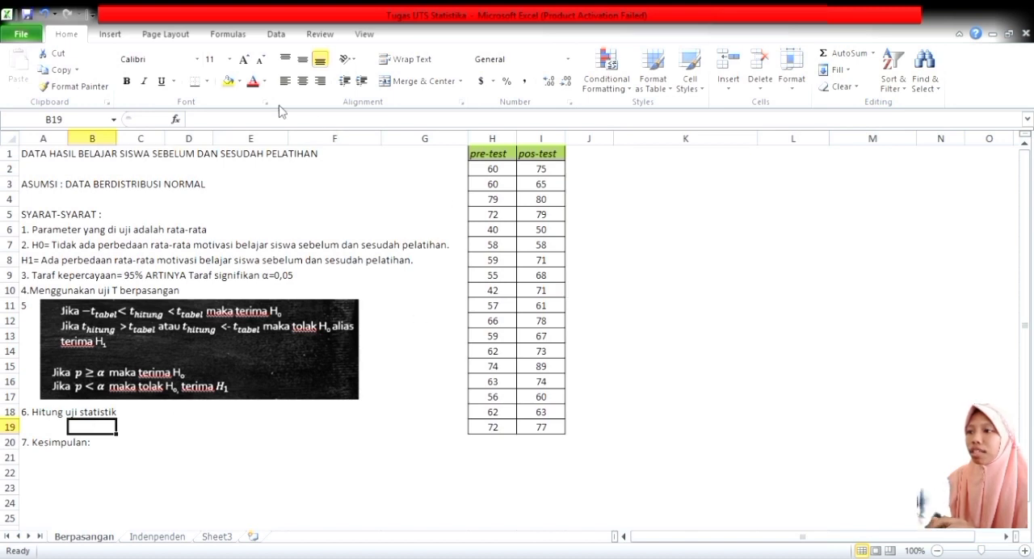
left_click(277, 34)
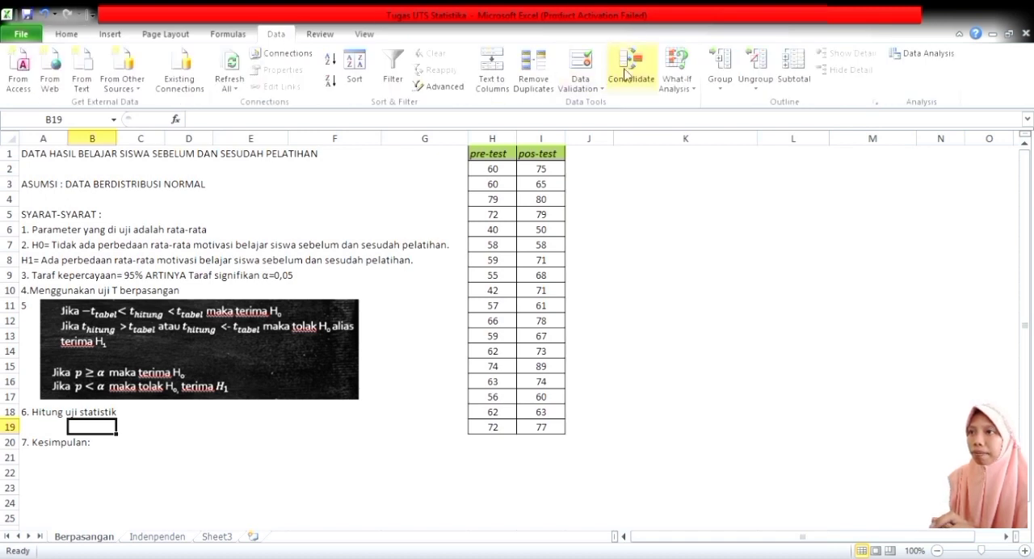
left_click(933, 54)
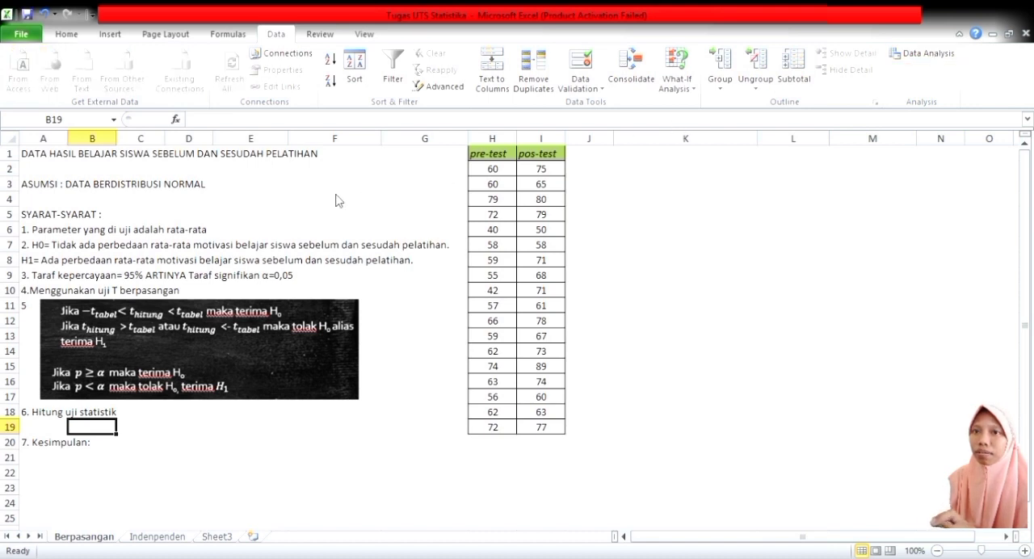
left_click(213, 237)
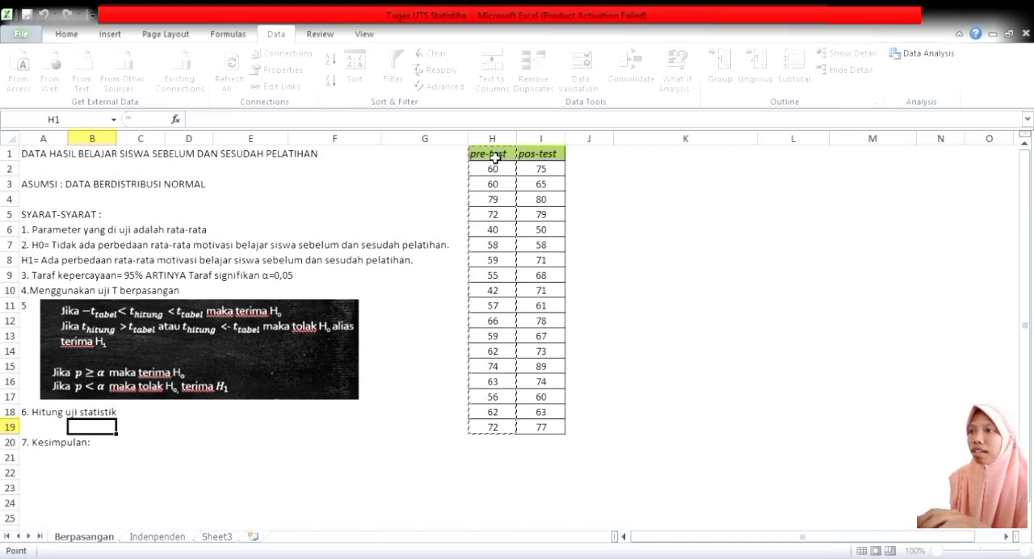
left_click_drag(504, 158, 507, 434)
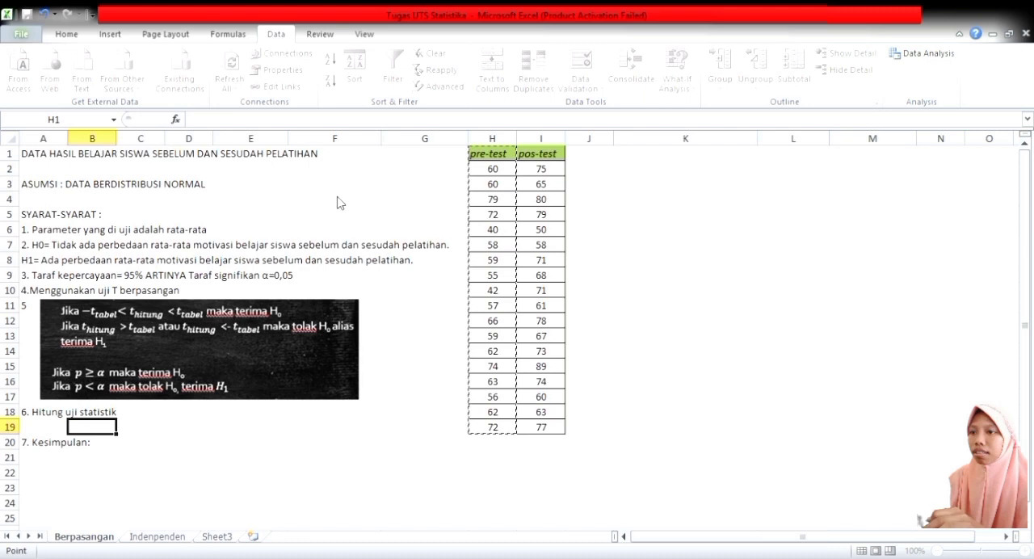
left_click(321, 154)
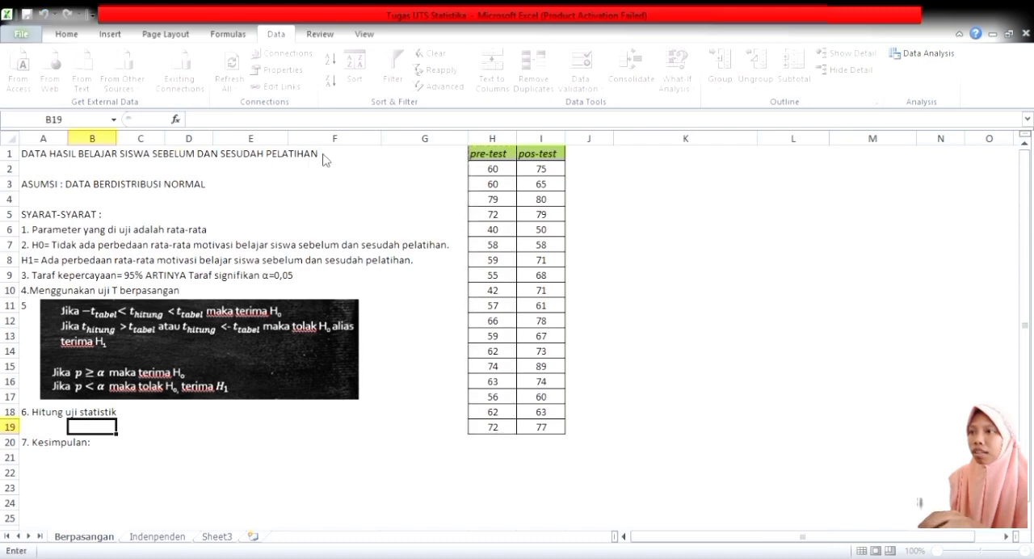
left_click_drag(554, 157, 557, 434)
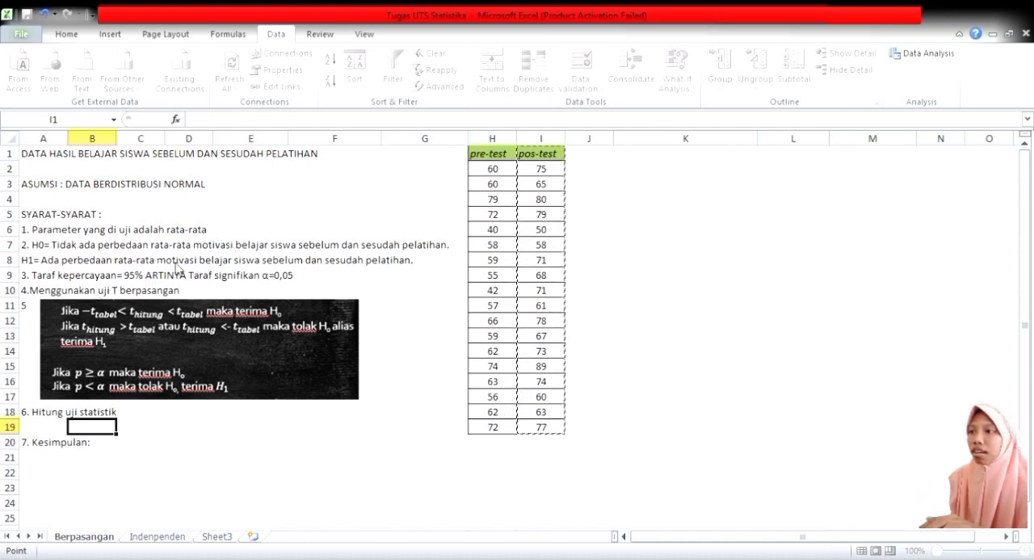
Set the paired t-test's output range to cell K1 and run the analysis.
left_click(297, 262)
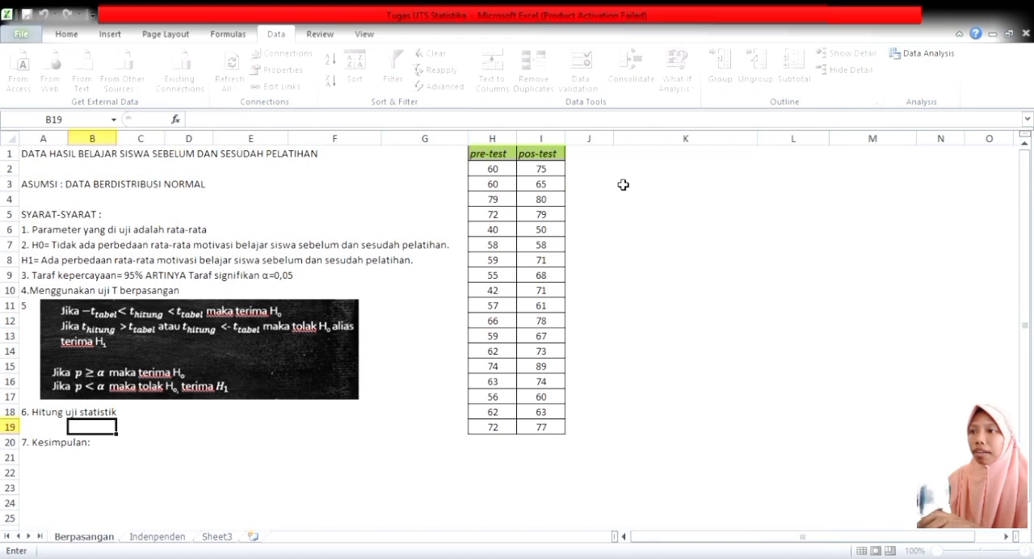
left_click(700, 161)
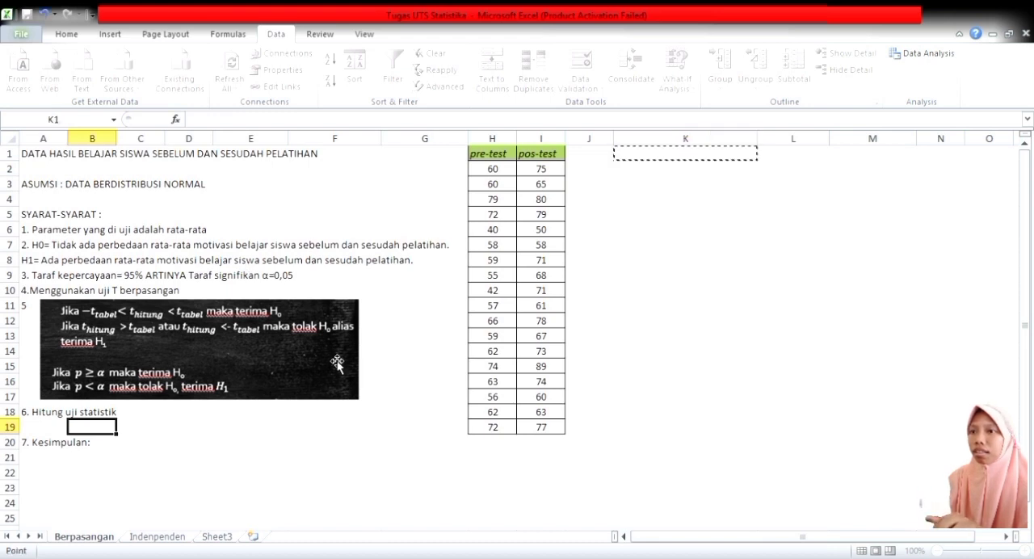
left_click(266, 263)
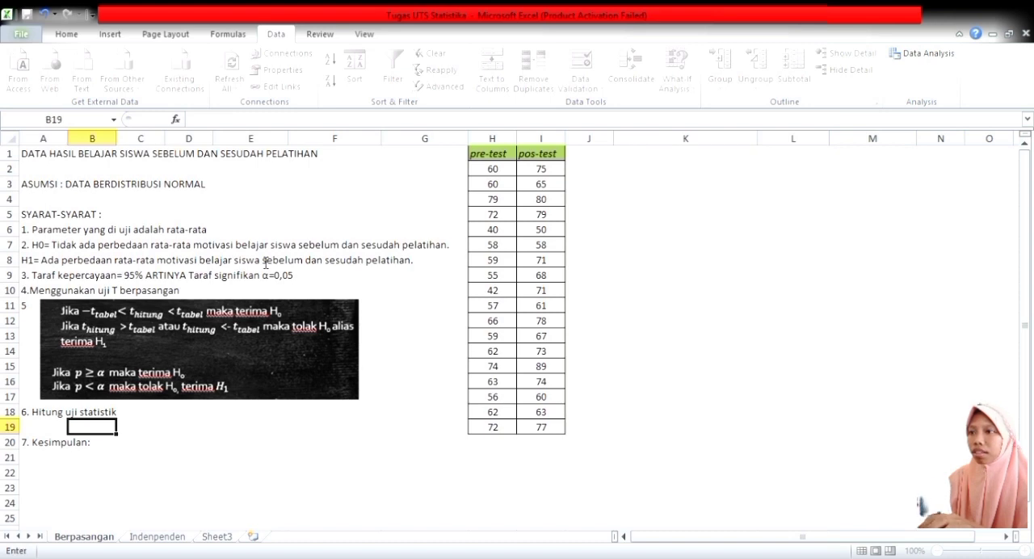
left_click(694, 160)
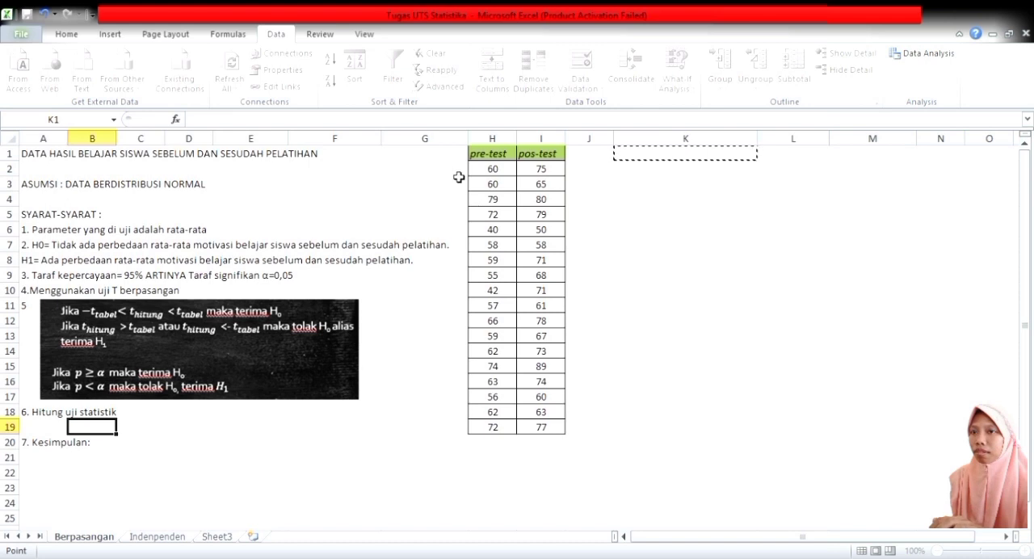
left_click(418, 141)
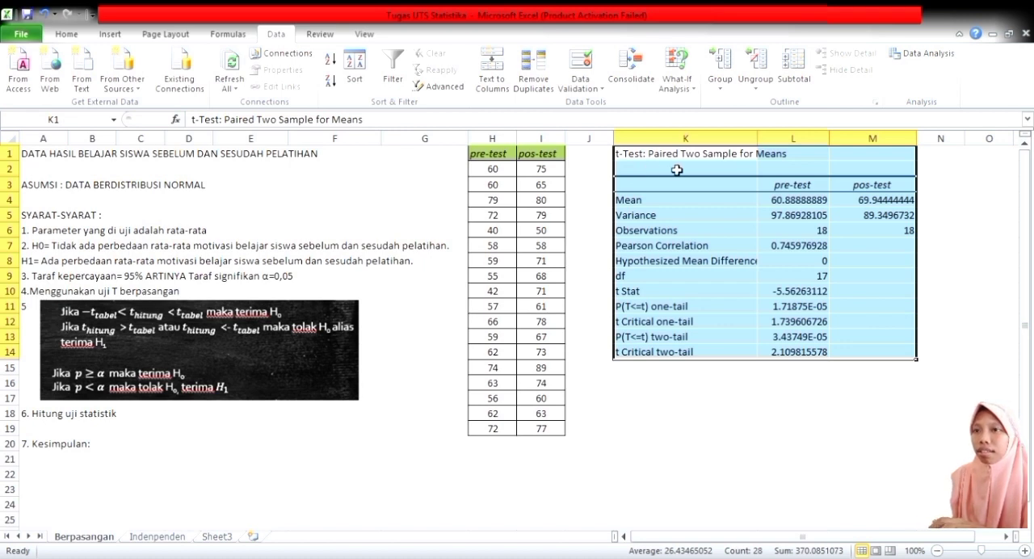
Highlight the t Stat value in L10 and the t Critical two-tail value in L14 with yellow fill.
left_click(783, 232)
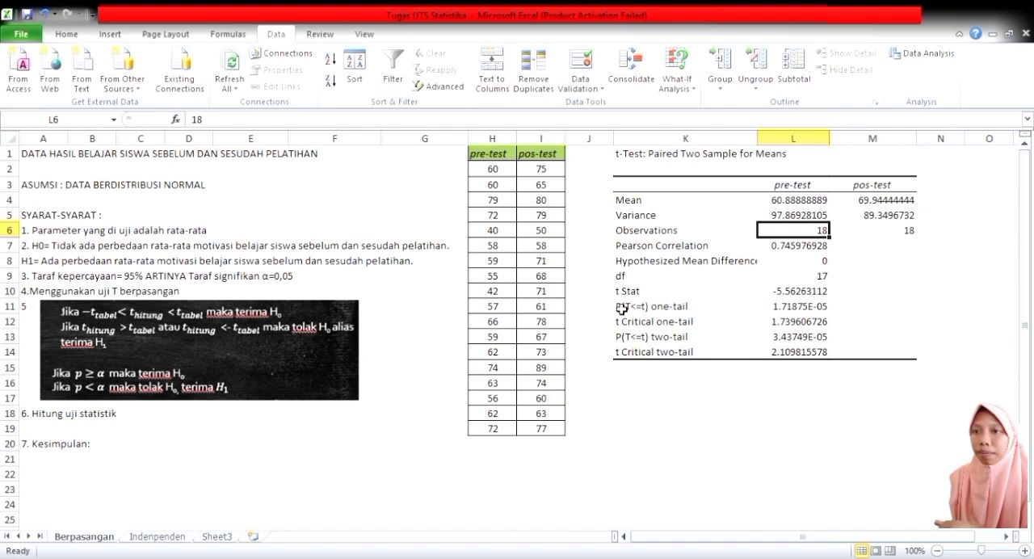
left_click(692, 298)
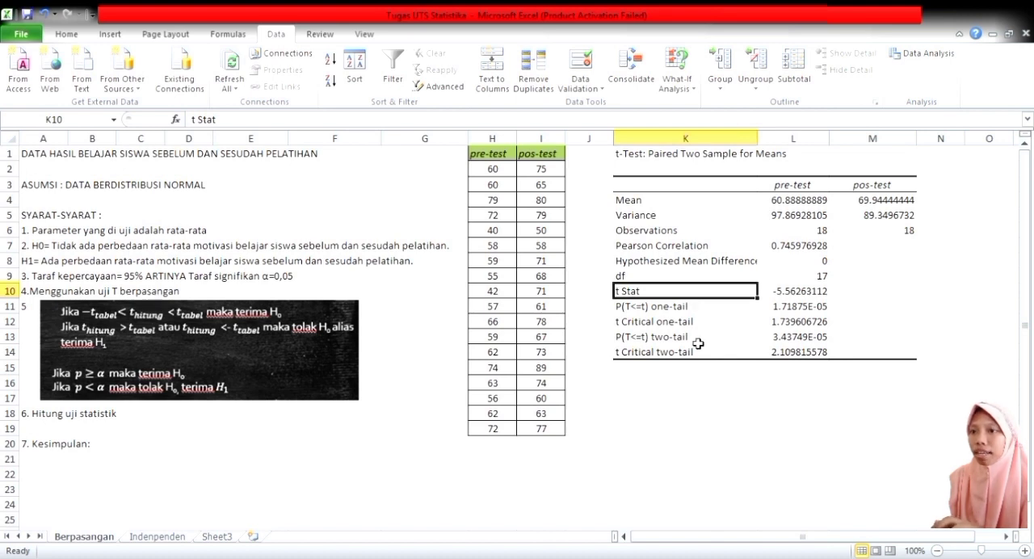
left_click(729, 358)
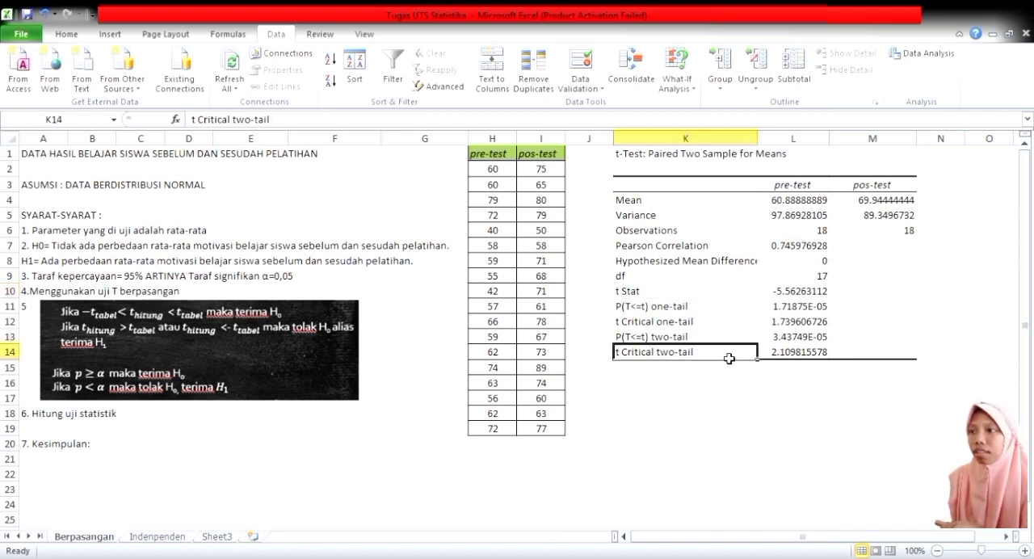
left_click(803, 296)
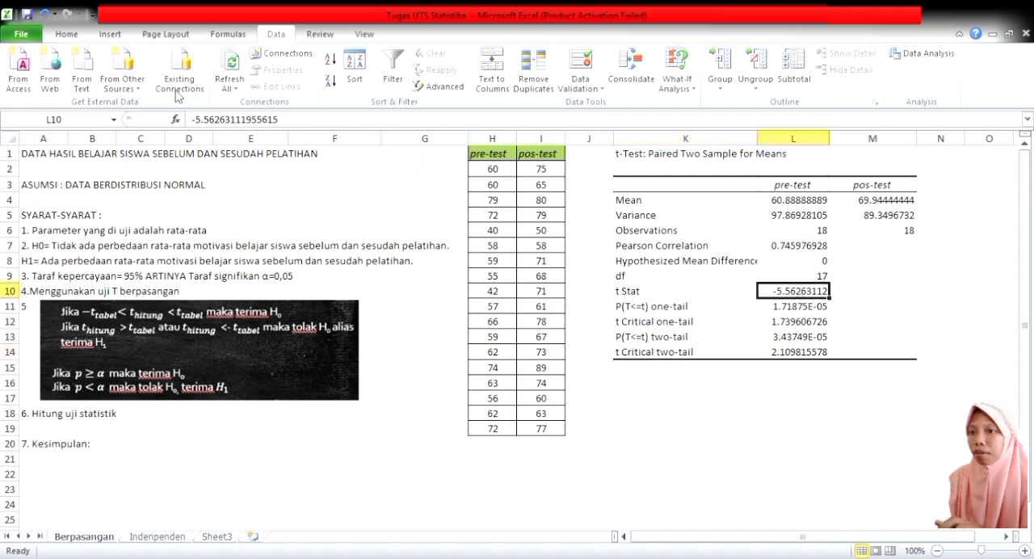
left_click(66, 34)
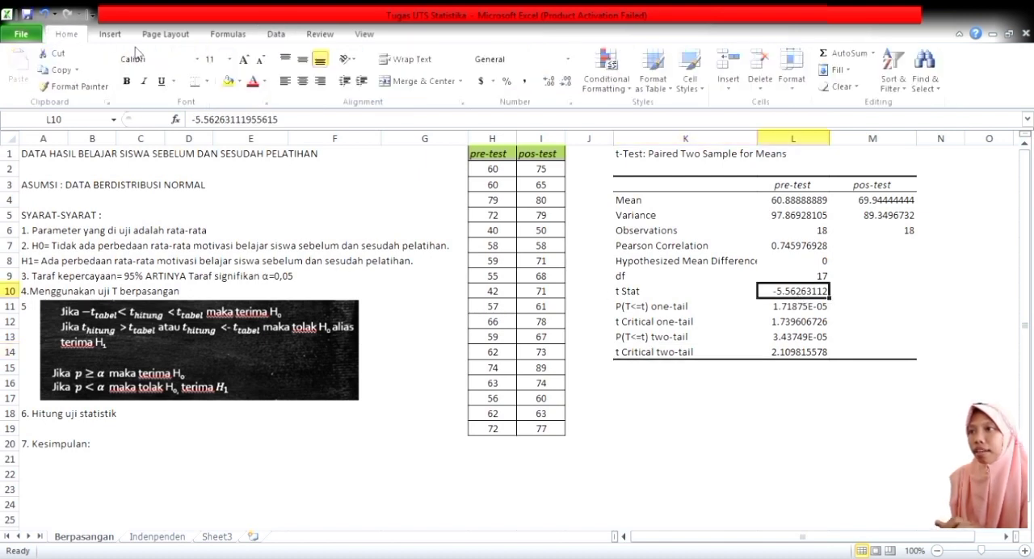
left_click(229, 81)
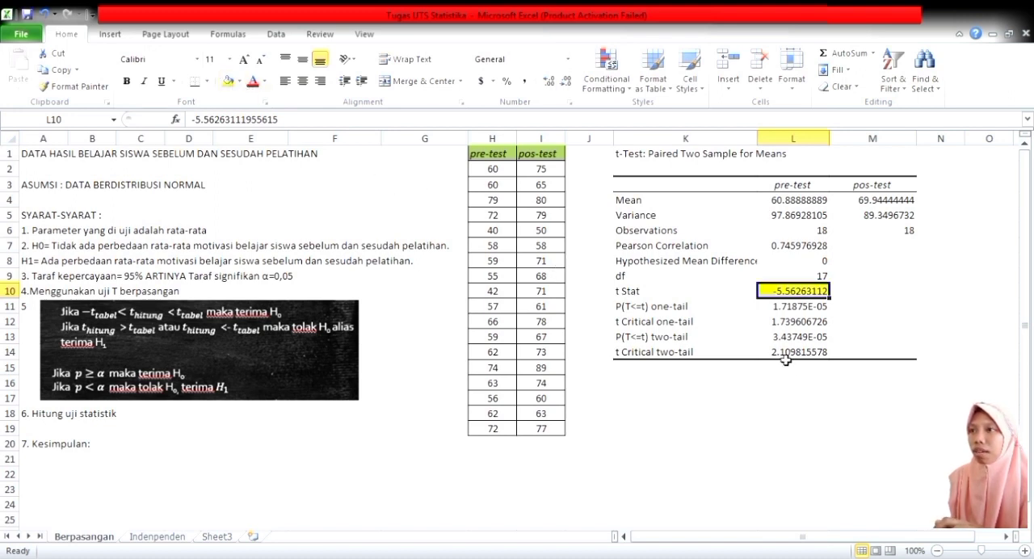
left_click(793, 354)
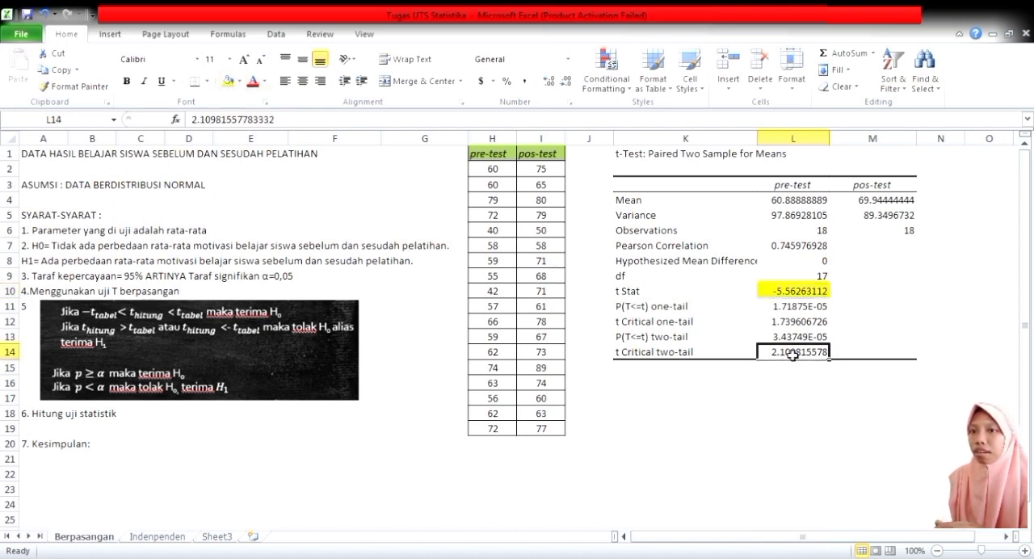
left_click(226, 82)
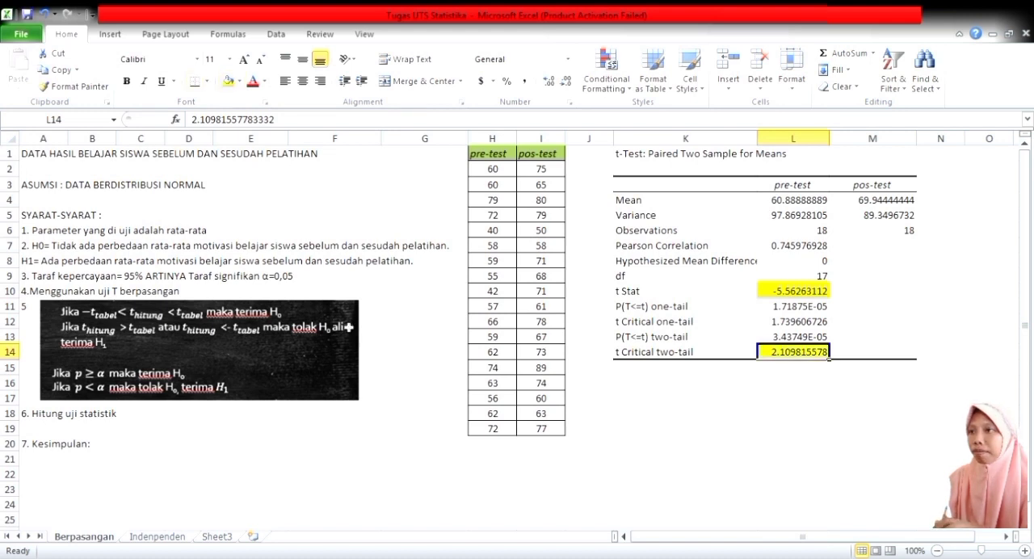
Append "(t hitung)" to the t Stat label in cell K10.
left_click(99, 435)
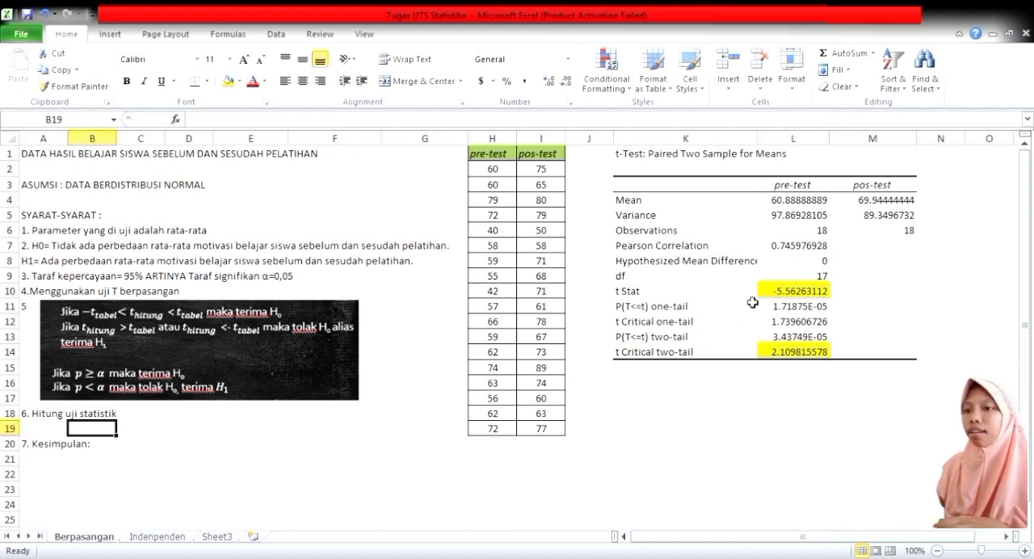
left_click(710, 298)
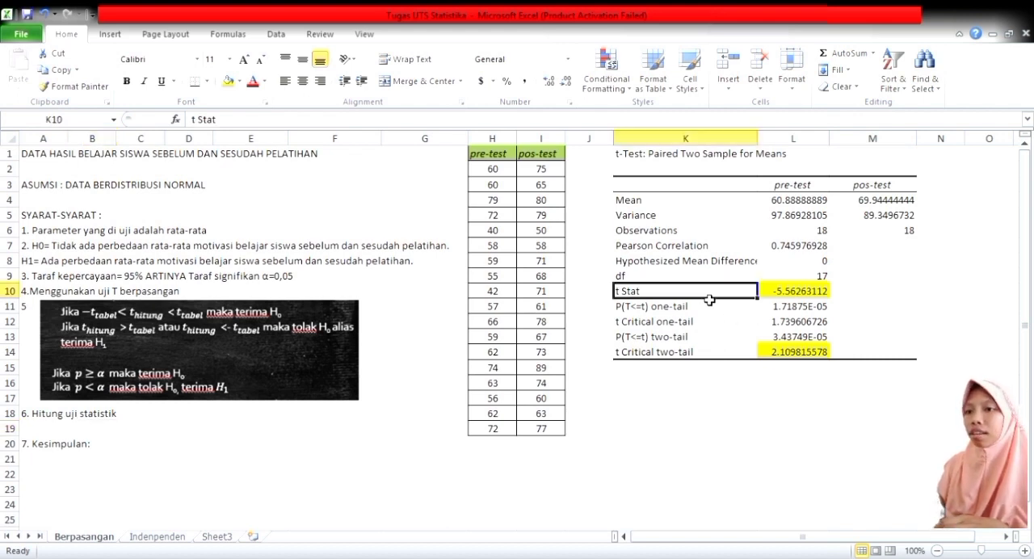
double_click(710, 299)
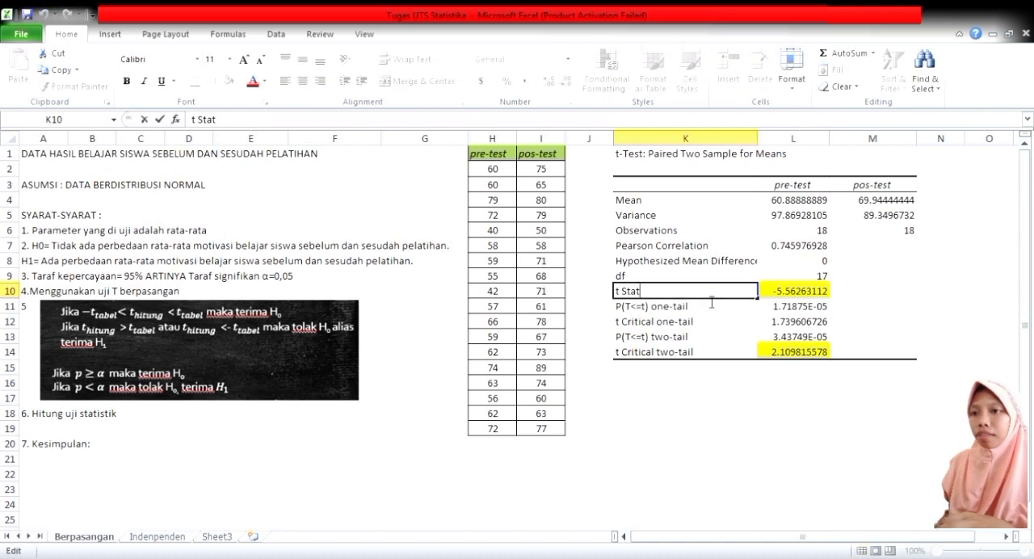
type("(t hitung")
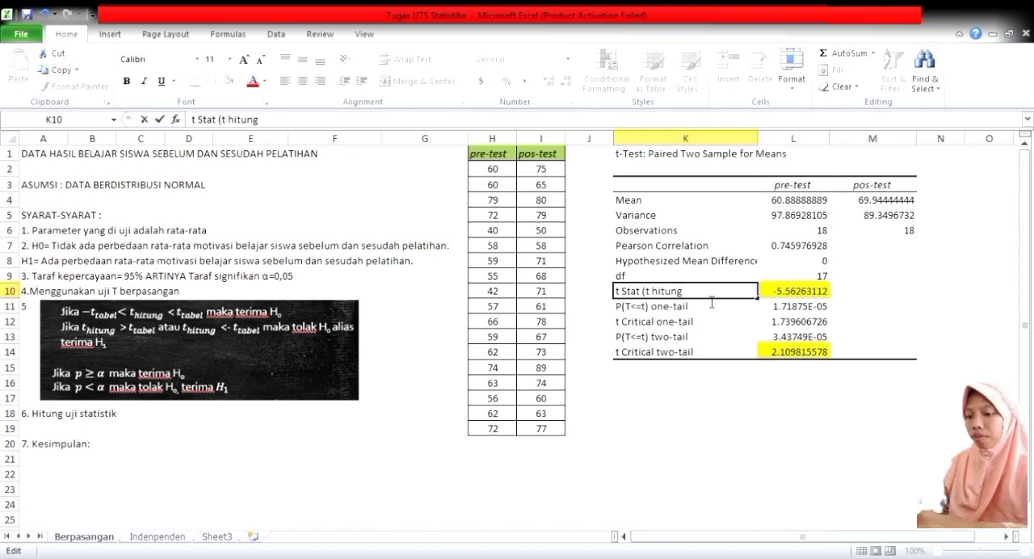
type(")")
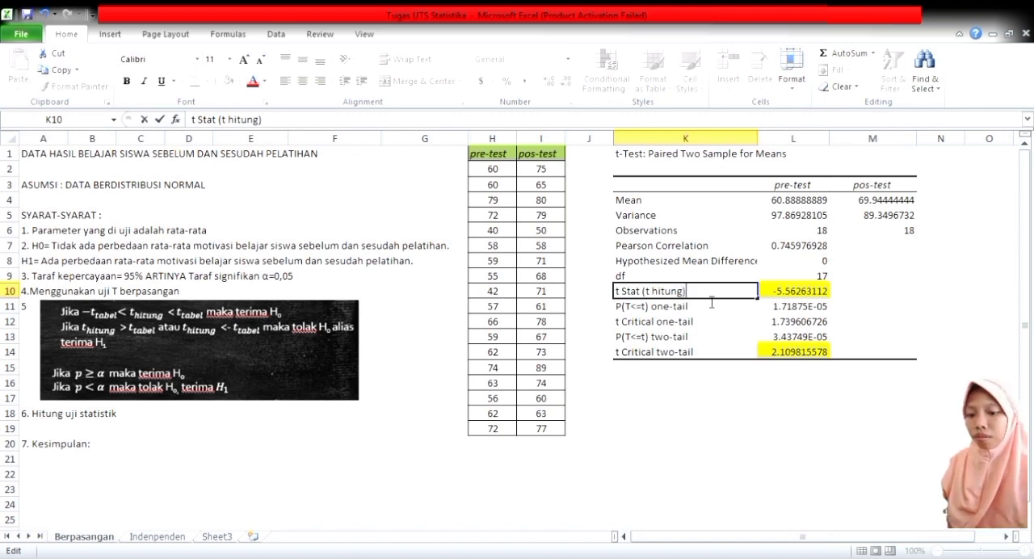
Append "( t tabel)" to the t Critical two-tail label in cell K14.
left_click(724, 360)
double_click(725, 363)
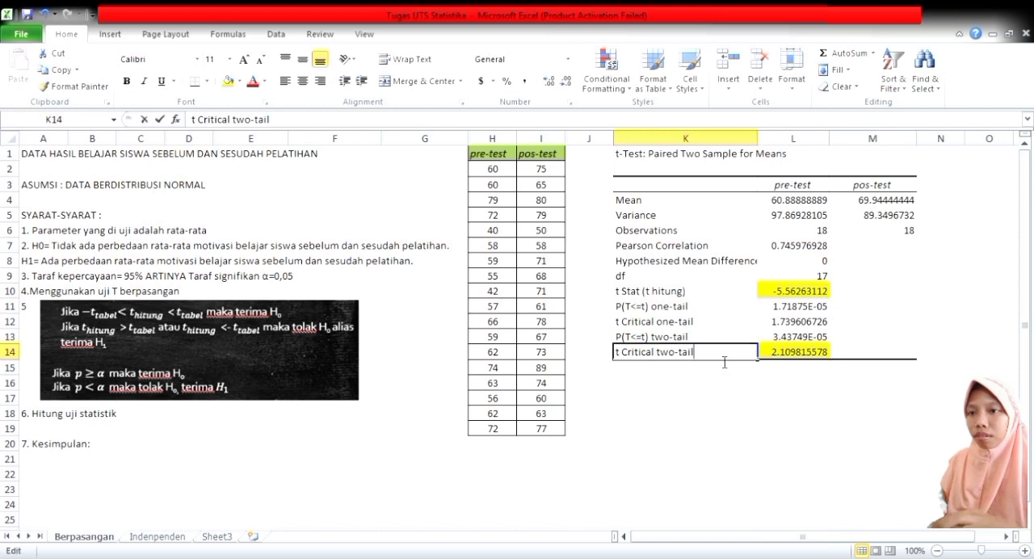
type("(")
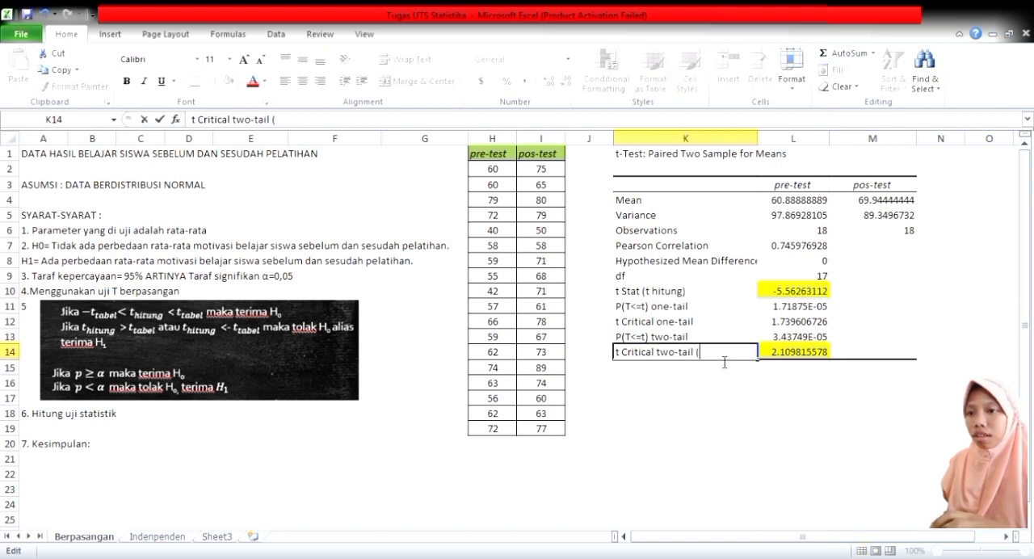
type(" t tab")
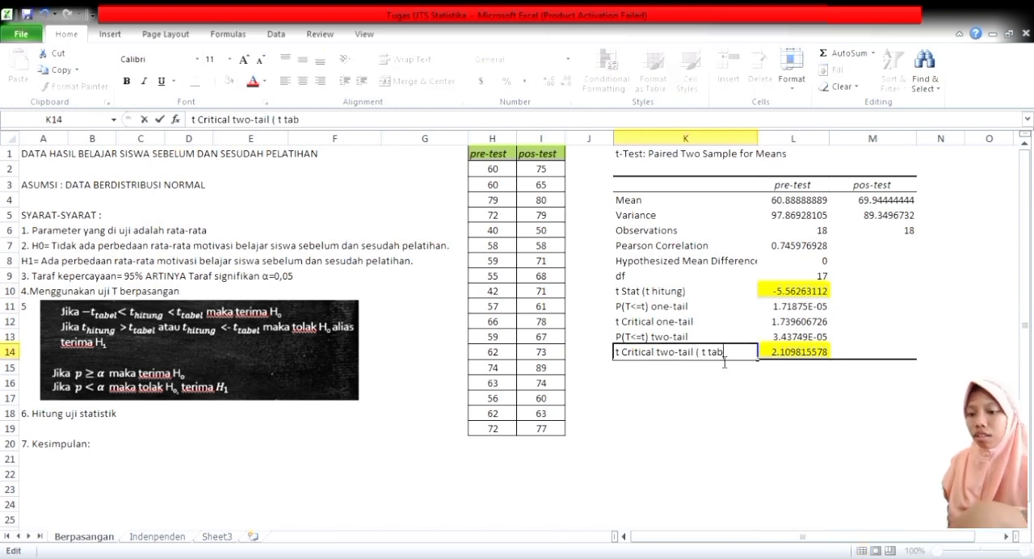
type("el)")
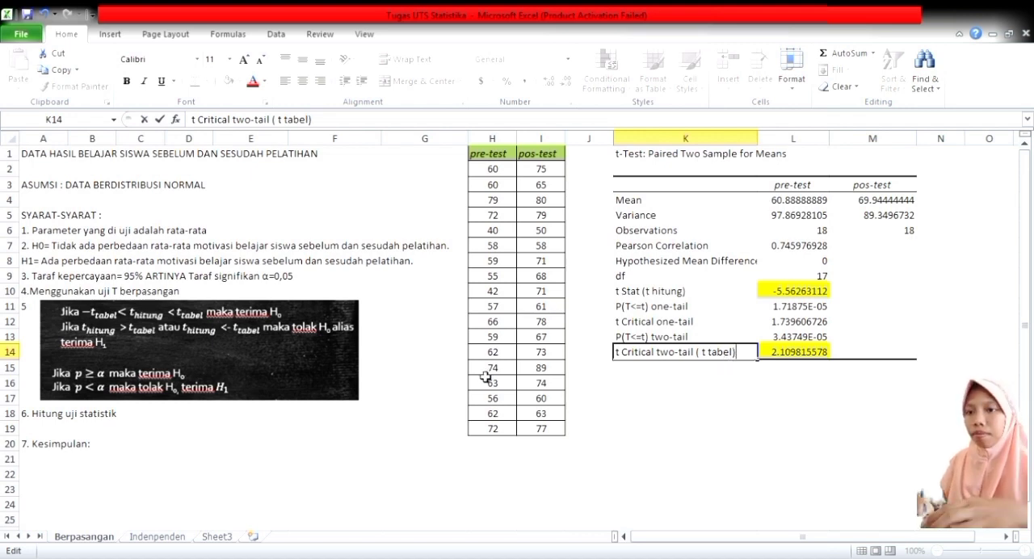
Write "t hitung < -t tabel, t hitung > t tabel. Maka" in cell B19 under the Hitung uji statistik heading.
left_click(89, 434)
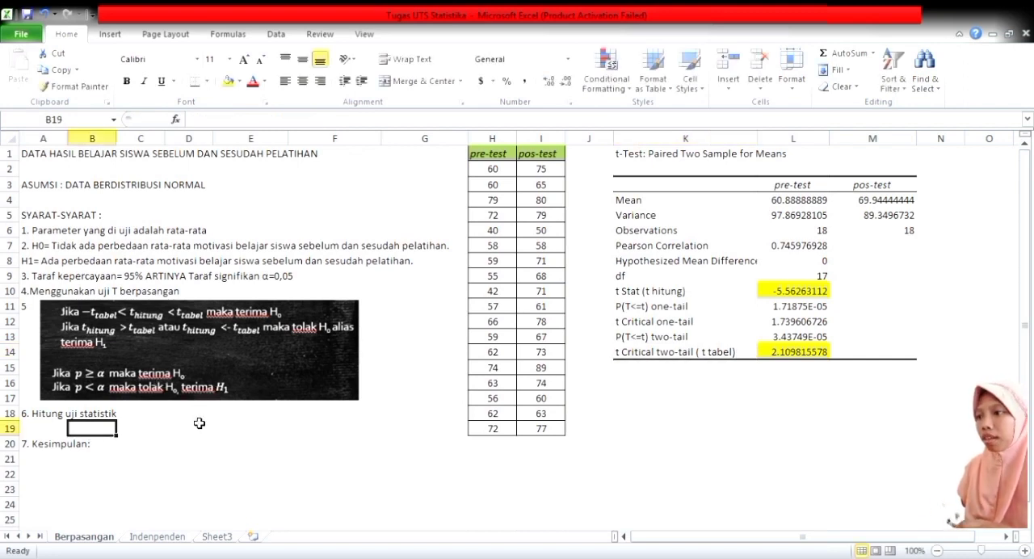
type("t")
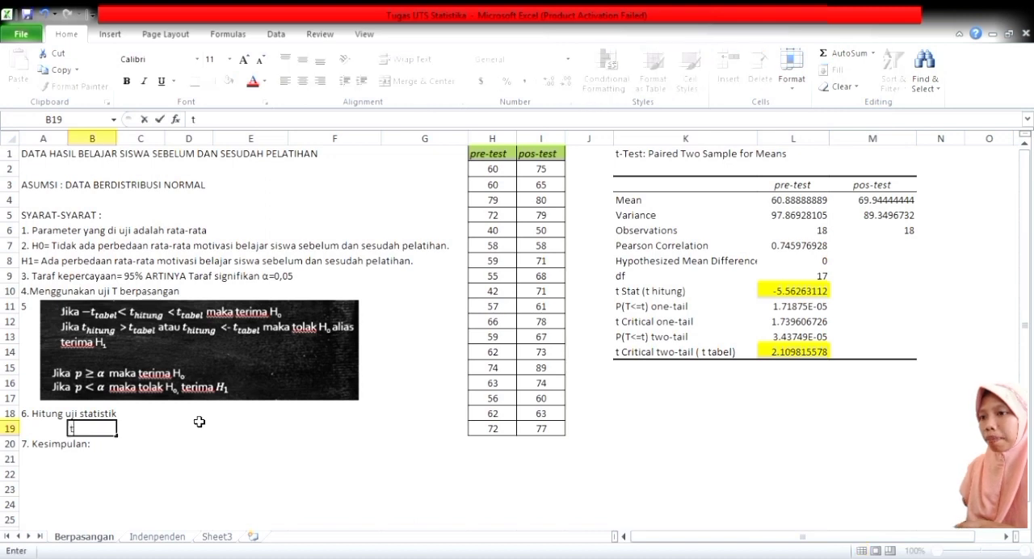
type(" hitung < -")
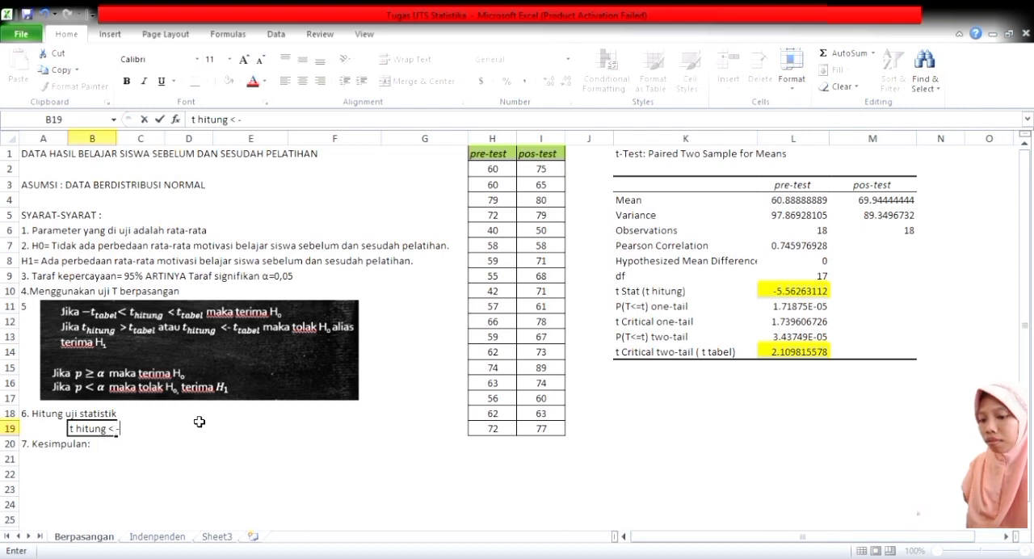
type("tabel")
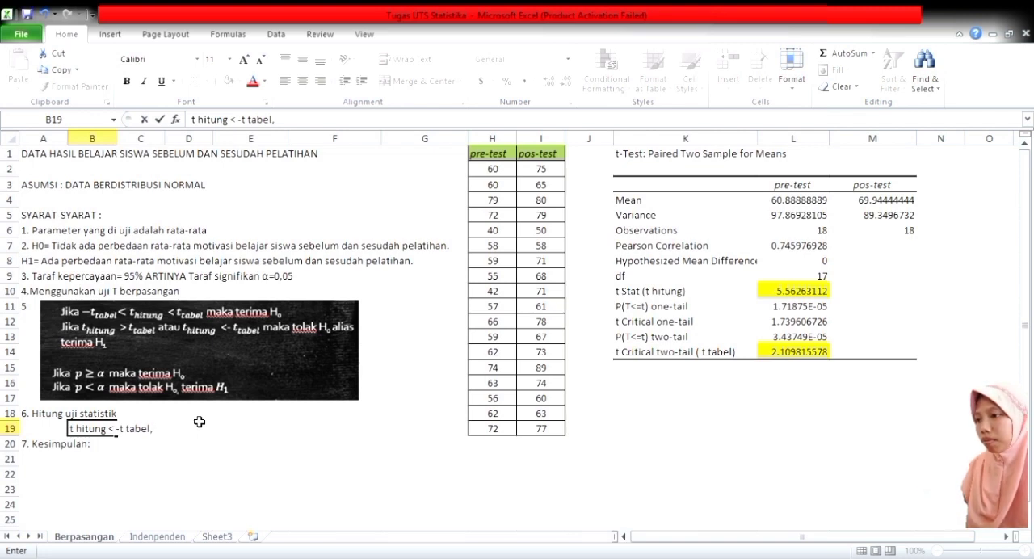
type(", t hitung > t tabel. Maka kita")
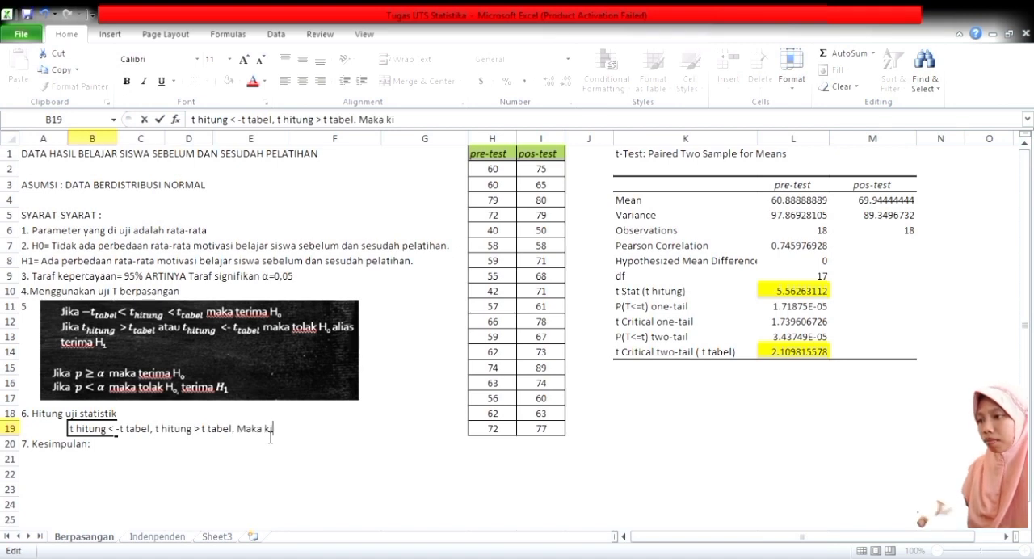
Complete the statement in cell B19 with "tolak H0 alias terima H1" following "Maka".
key("BackSpace")
key("BackSpace")
key("BackSpace")
key("BackSpace")
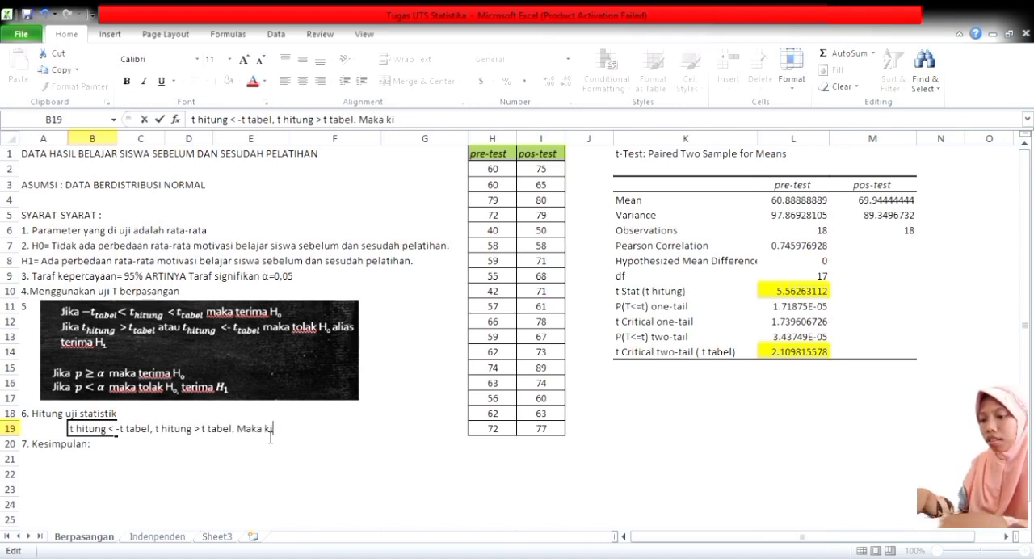
type("tolak ha")
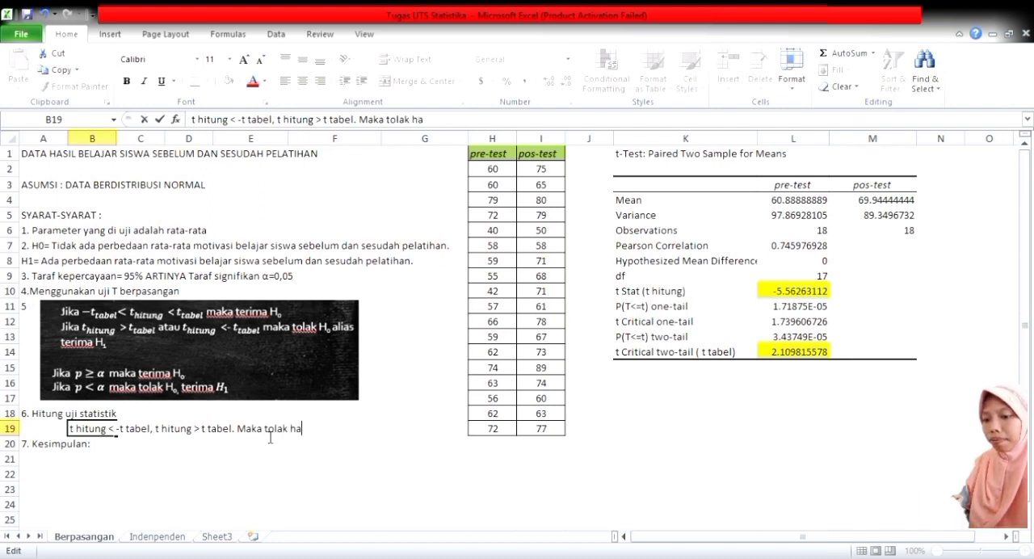
key("BackSpace")
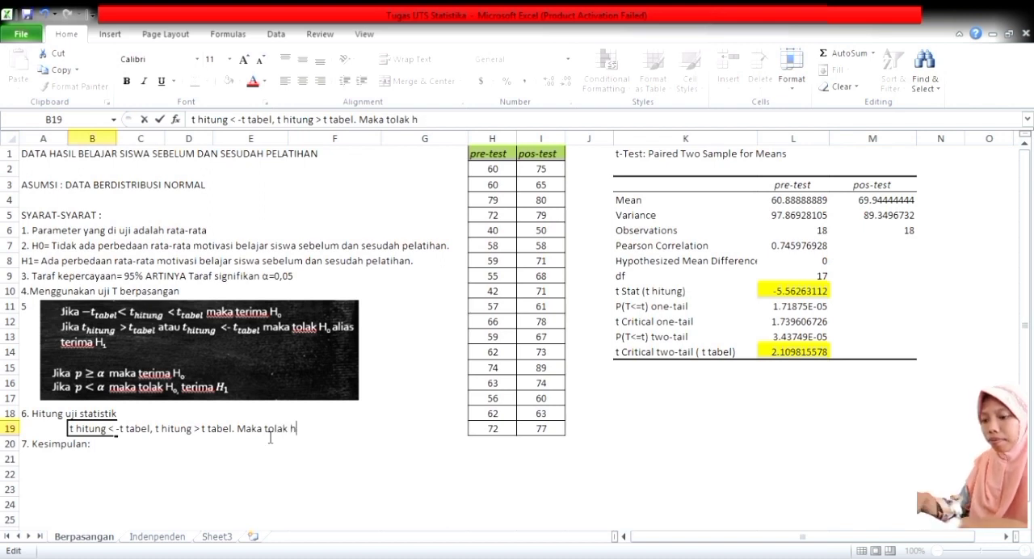
type("0")
key("BackSpace")
key("BackSpace")
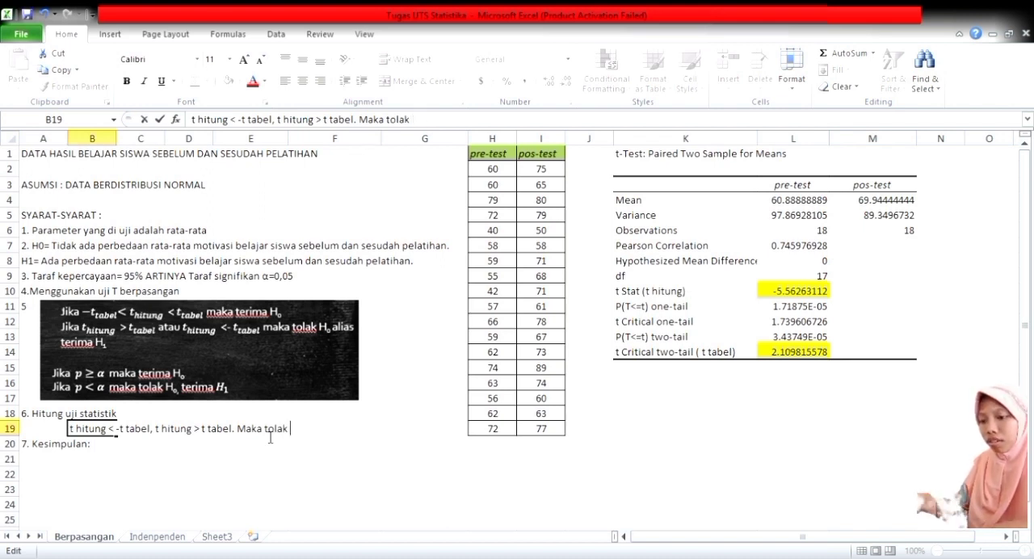
type("H0 alias terima H1")
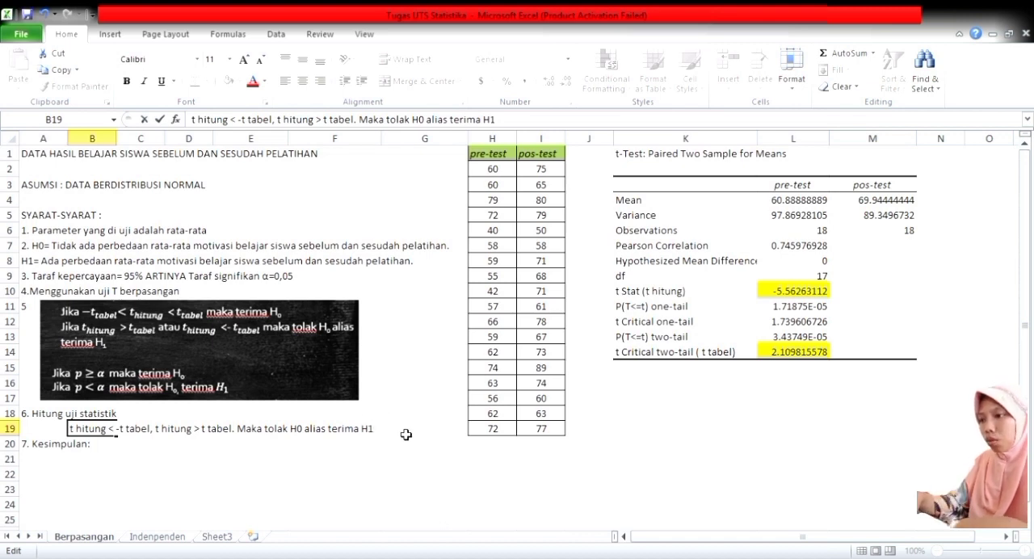
Insert a blank row above the "7. Kesimpulan:" row.
left_click(12, 445)
left_click(7, 432)
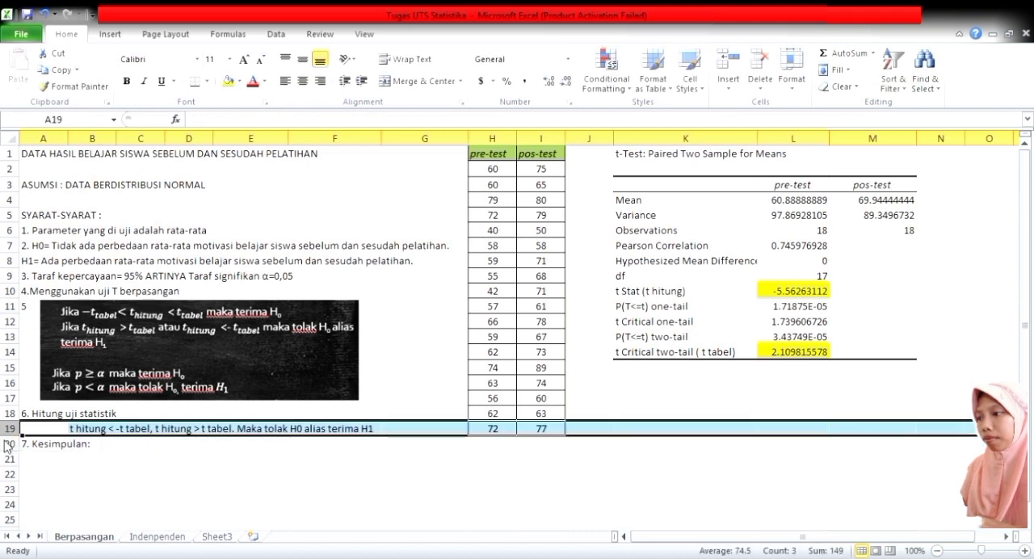
left_click(9, 444)
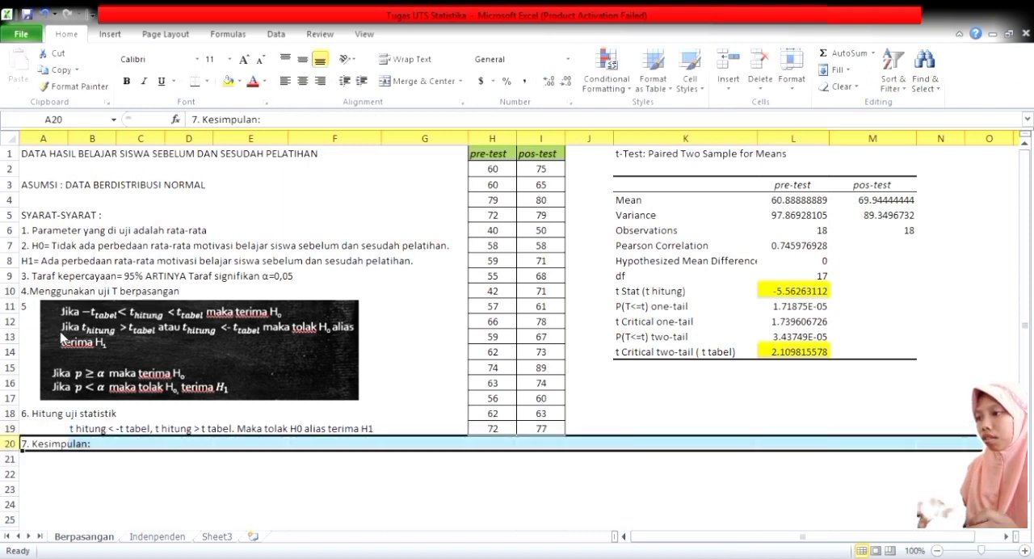
key("ctrl+shift+plus")
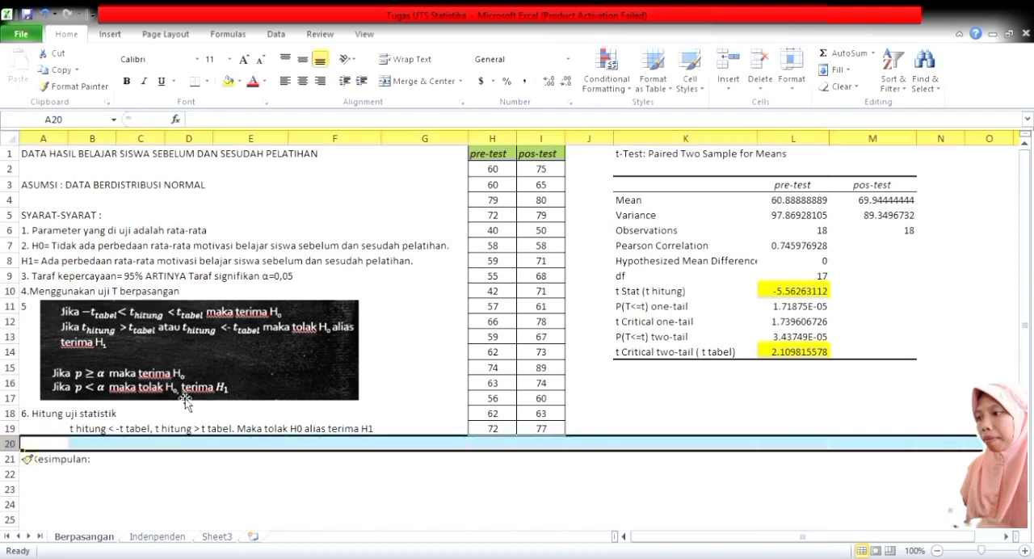
Check the two-tail P value in L13 and enter "p < a, Maka tolak H0 dan terima H1" in cell B20.
left_click(101, 447)
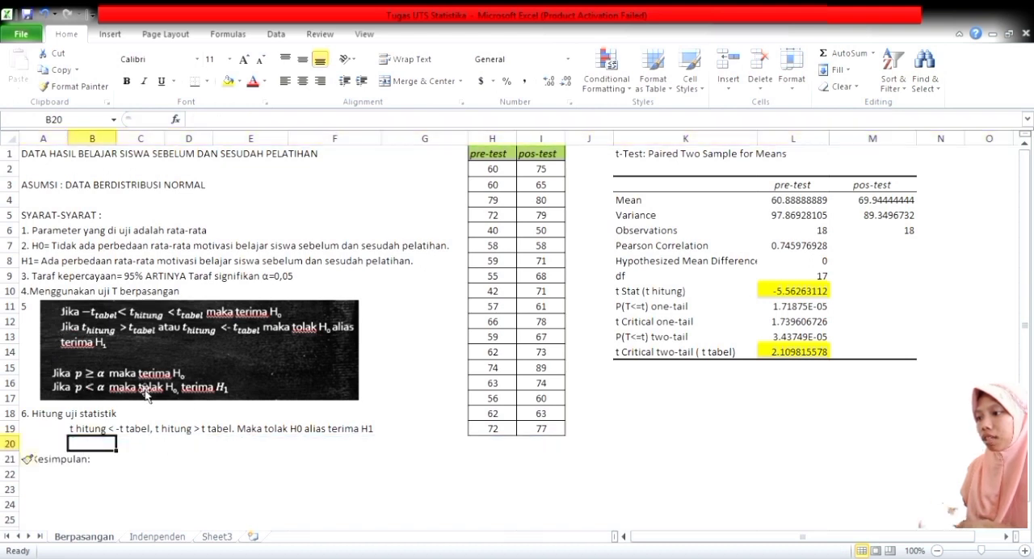
left_click(791, 340)
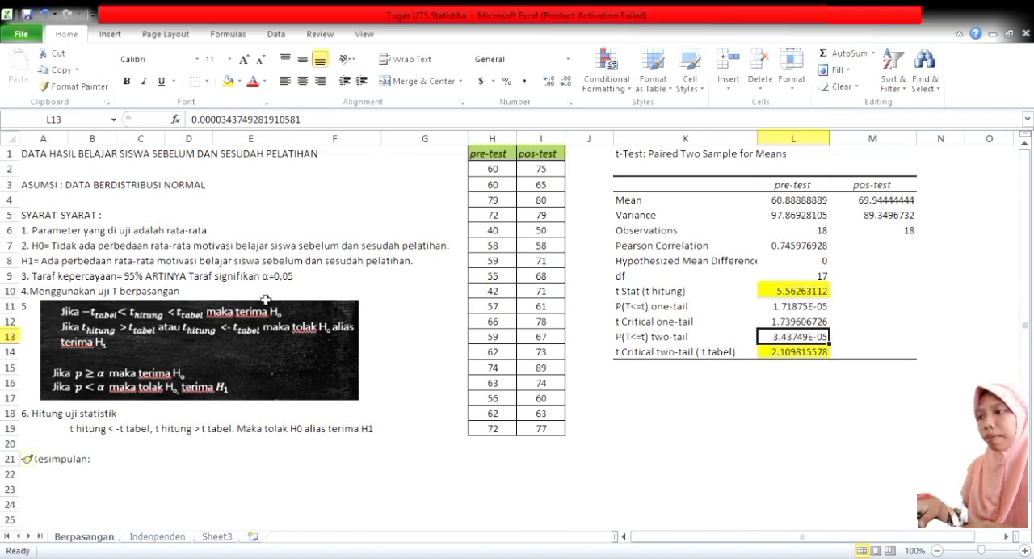
left_click(93, 444)
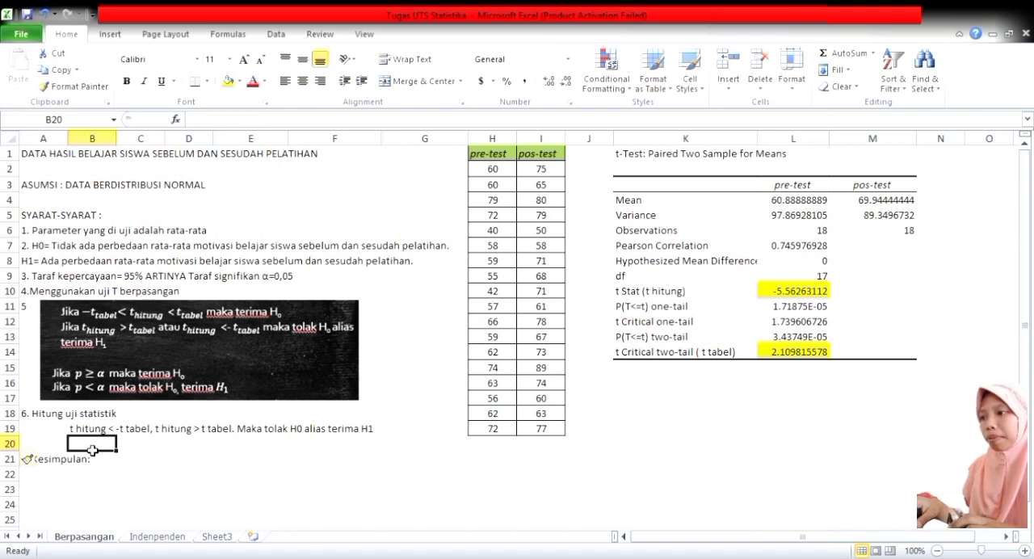
type("p <")
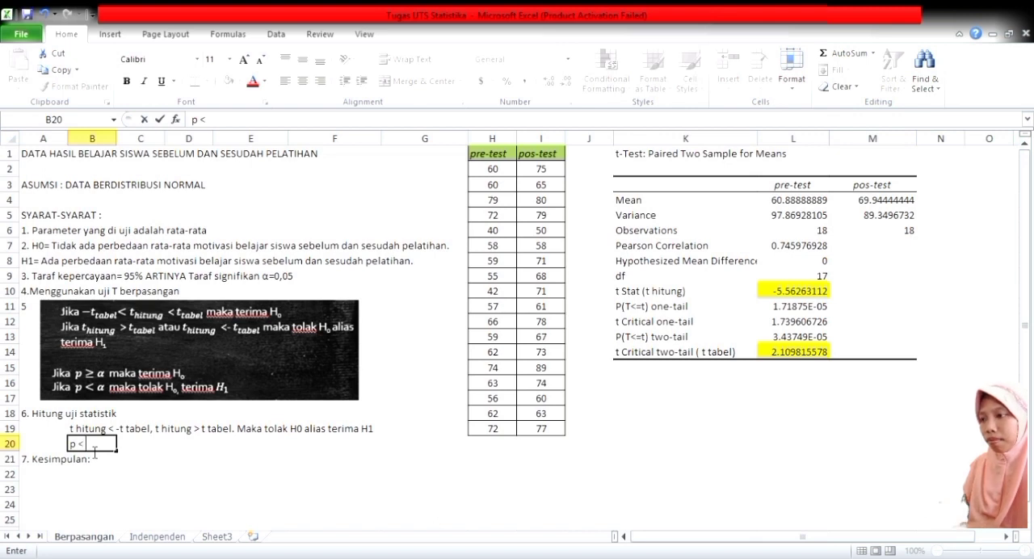
type(" a")
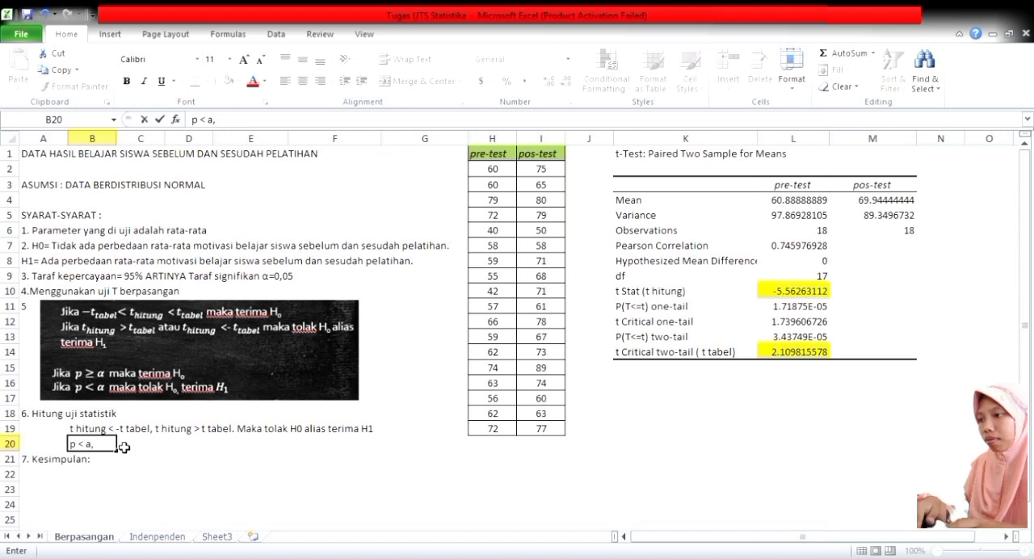
type(", Mak")
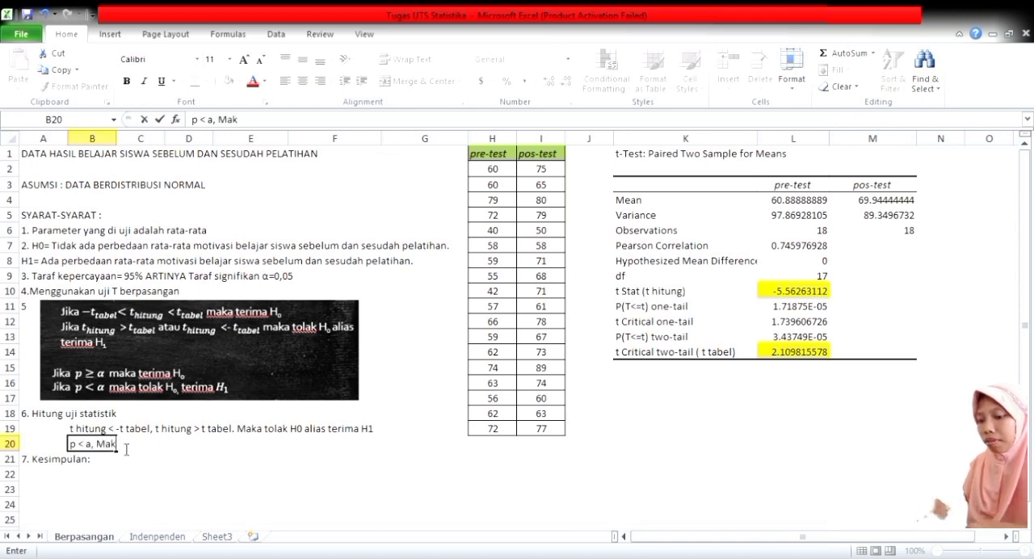
type("a tolak H")
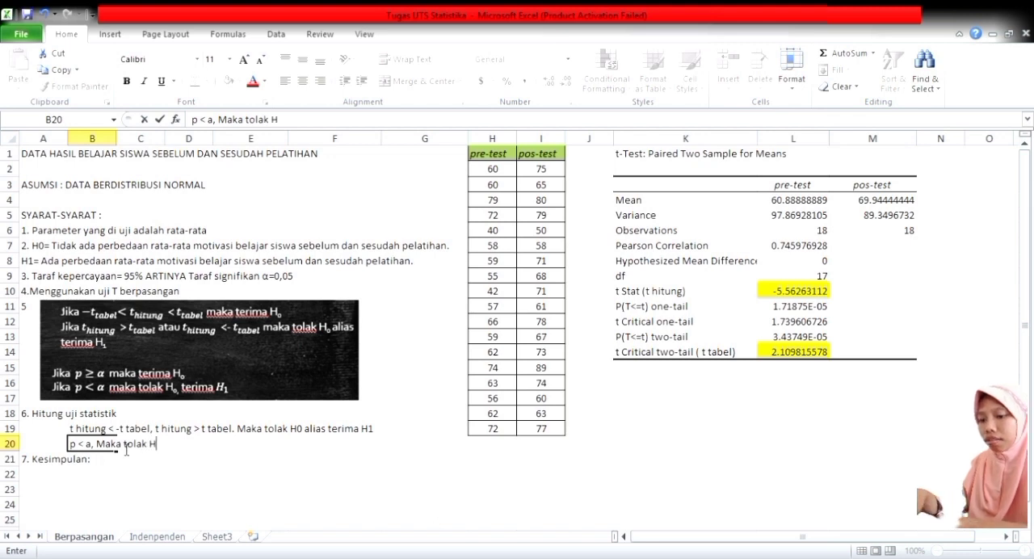
type("0 dan terima ")
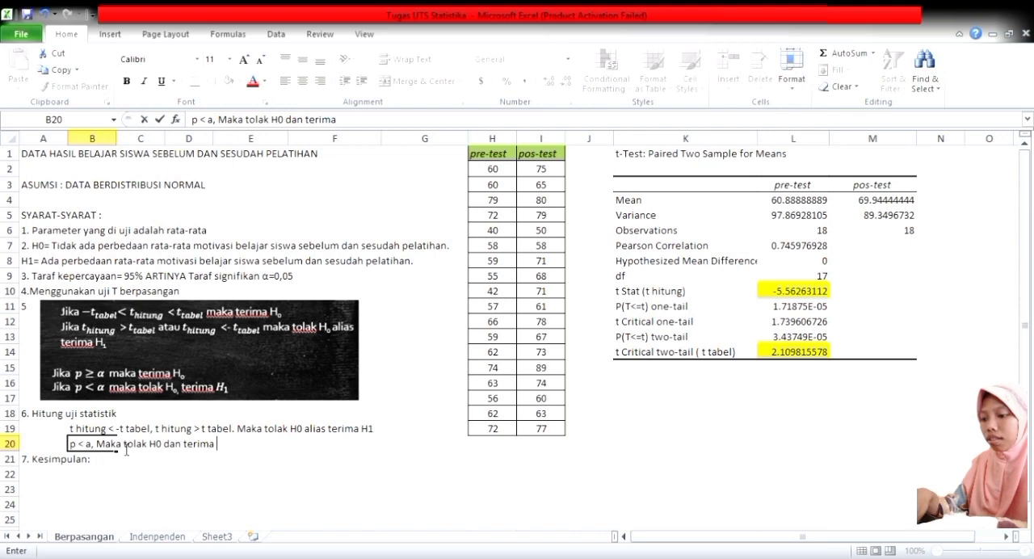
type("H1")
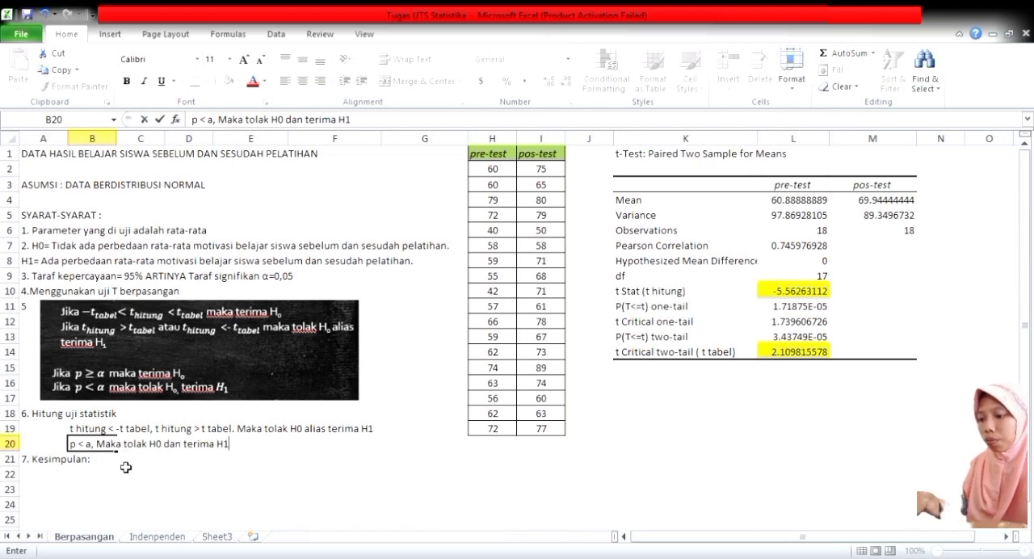
key("Return")
Copy the H1 hypothesis statement from A8 into cell B22 under the Kesimpulan heading.
left_click(80, 484)
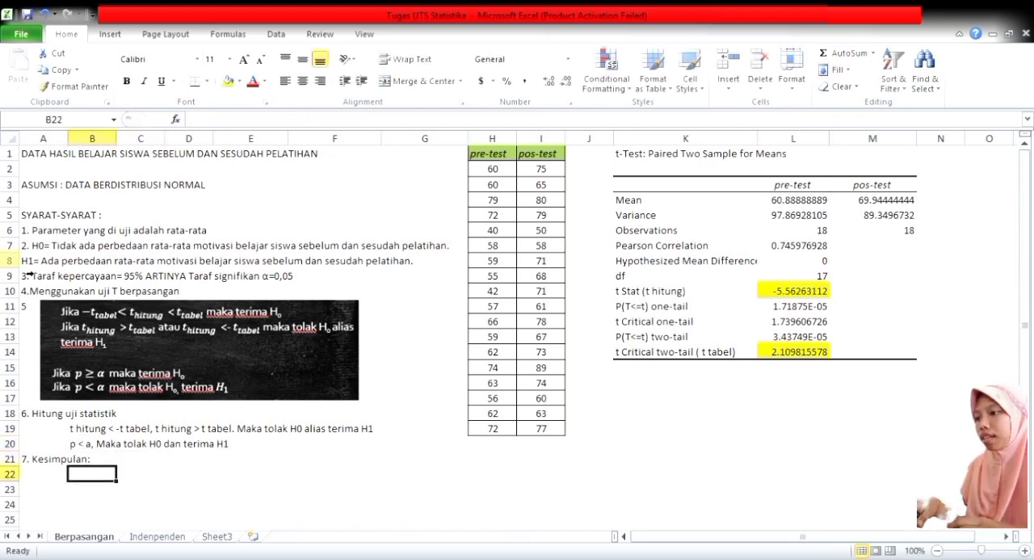
left_click_drag(32, 265, 128, 263)
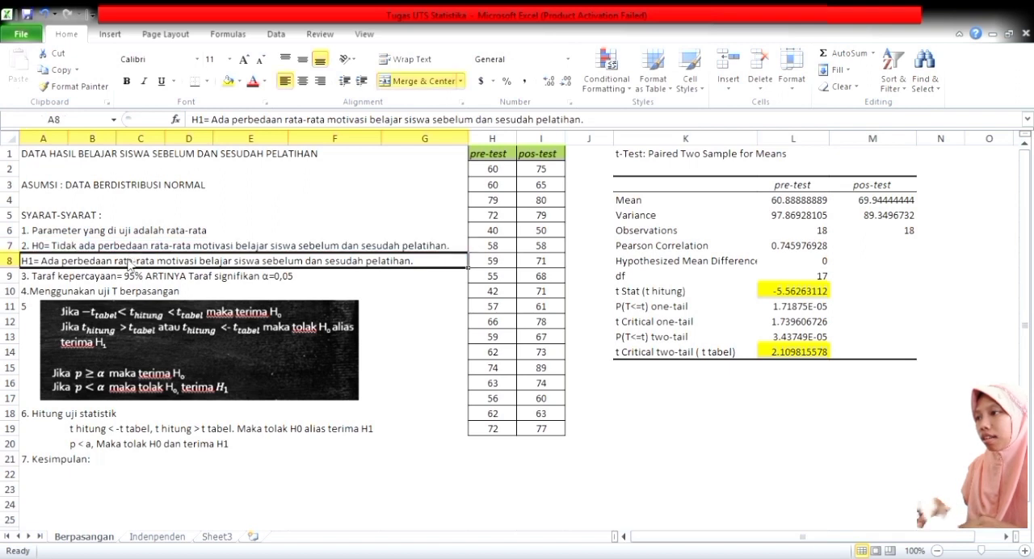
key("ctrl+c")
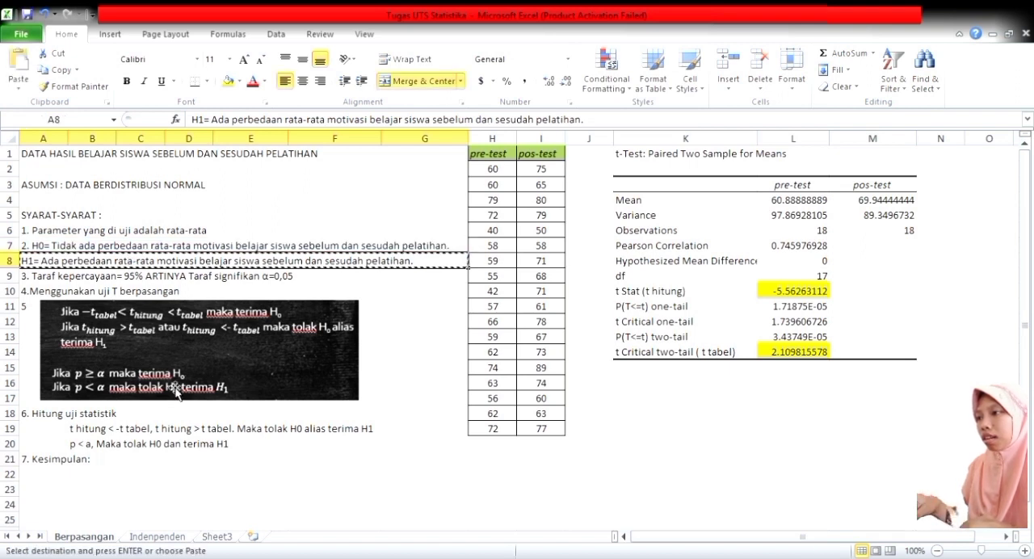
left_click(103, 480)
key("ctrl+v")
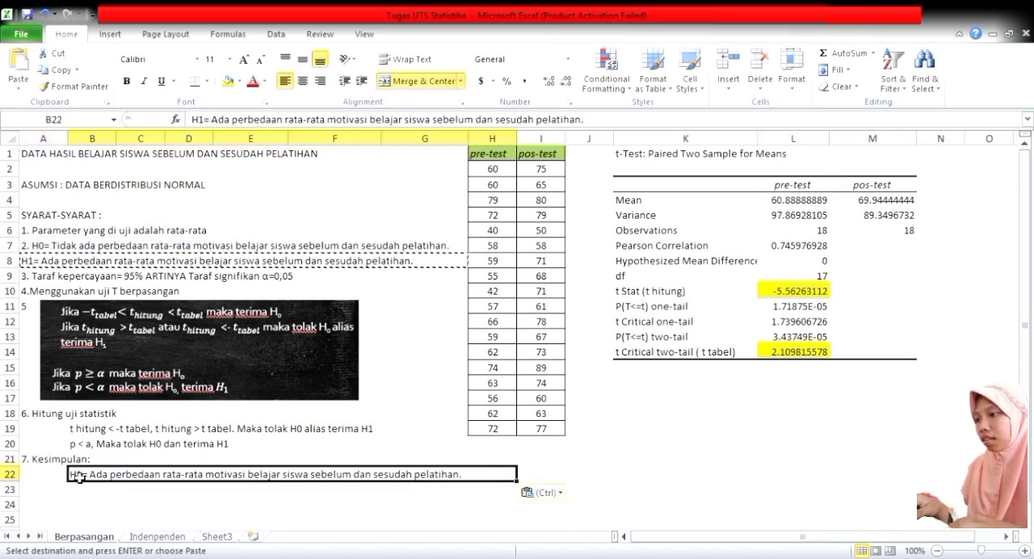
Remove the "H1=" prefix from the conclusion in B22 so it starts with "Ada perbedaan rata-rata".
double_click(91, 481)
key("BackSpace")
key("BackSpace")
key("BackSpace")
key("BackSpace")
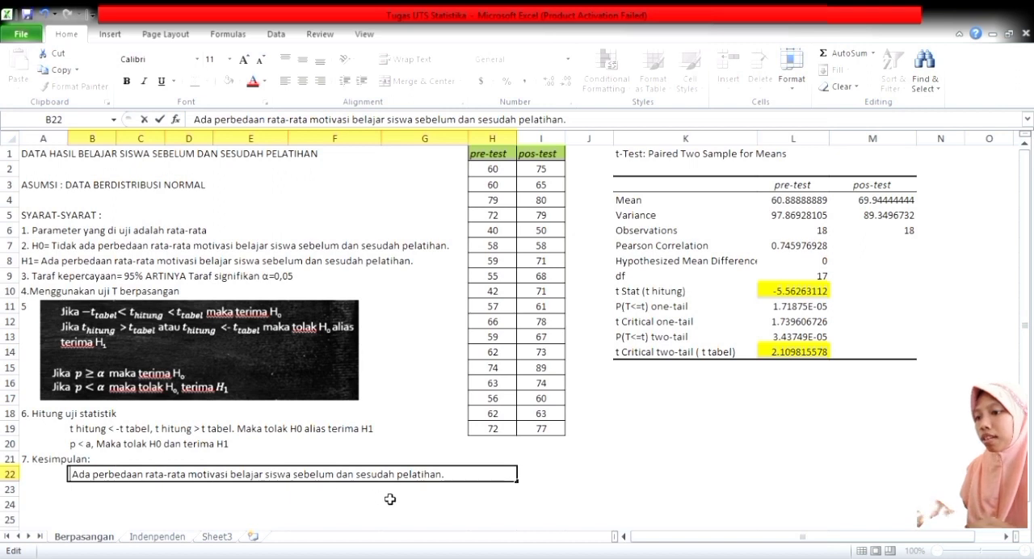
left_click(310, 494)
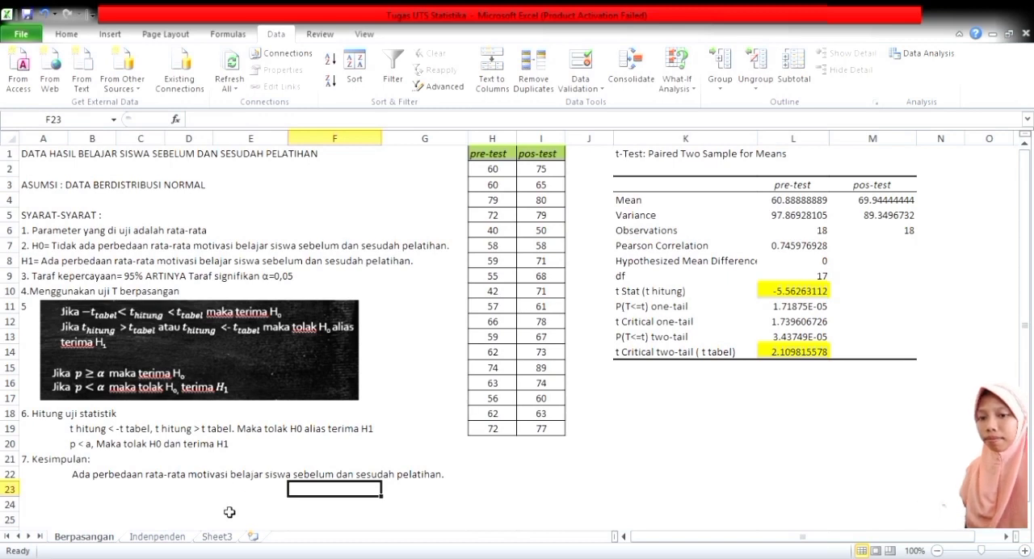
On the Indenpenden sheet, enter the label "variansi" in cells I19 and J19 below the kontrol and eksperimen columns.
left_click(160, 537)
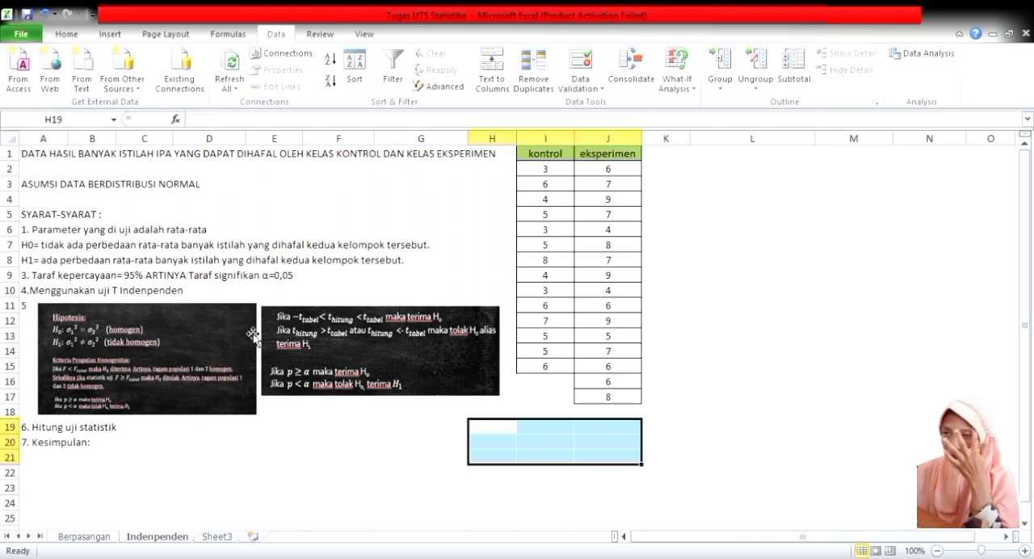
left_click(735, 411)
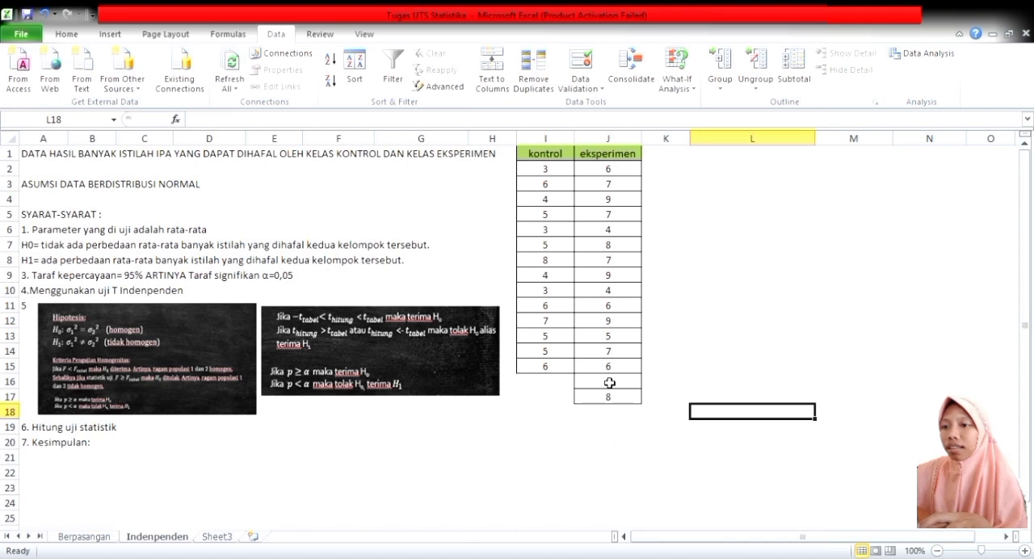
left_click(561, 433)
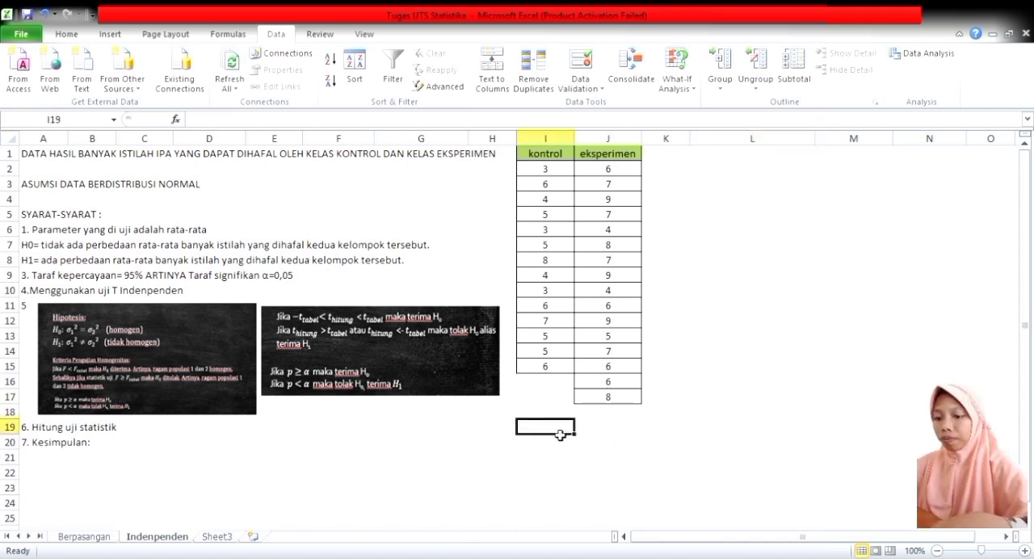
type("variansi")
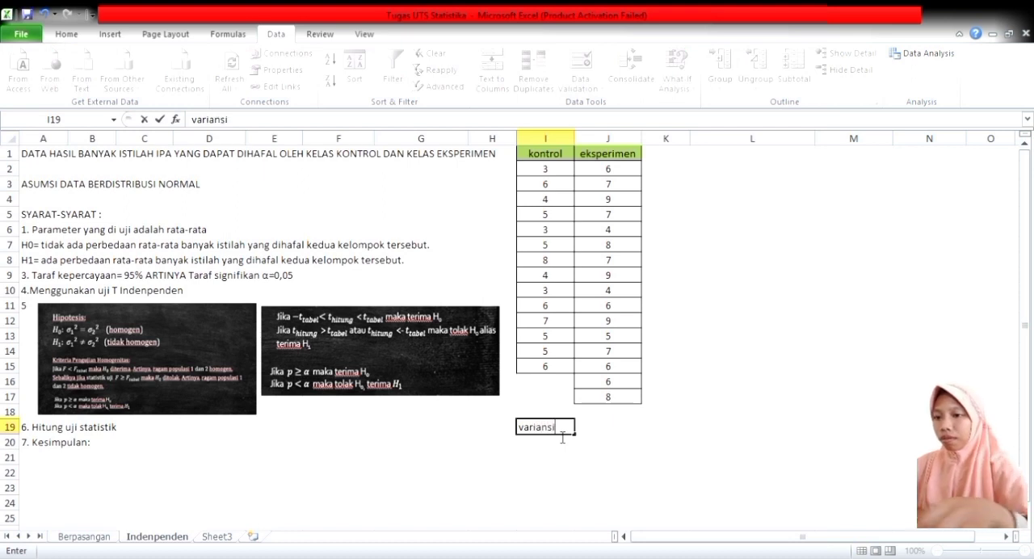
key("Tab")
type("va")
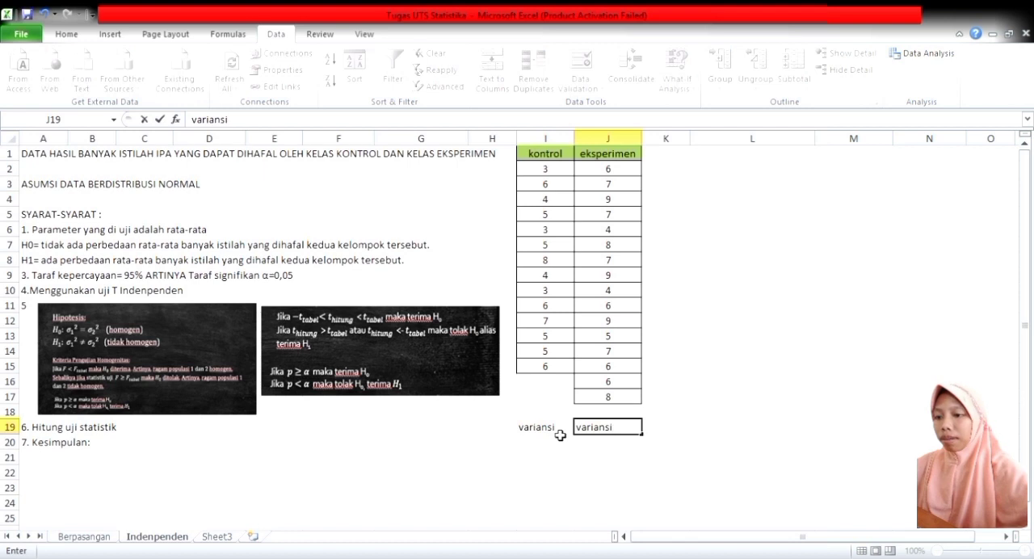
type("riansi")
Calculate the sample variance of the kontrol scores I2:I15 in cell I20 with VAR.S.
left_click(561, 444)
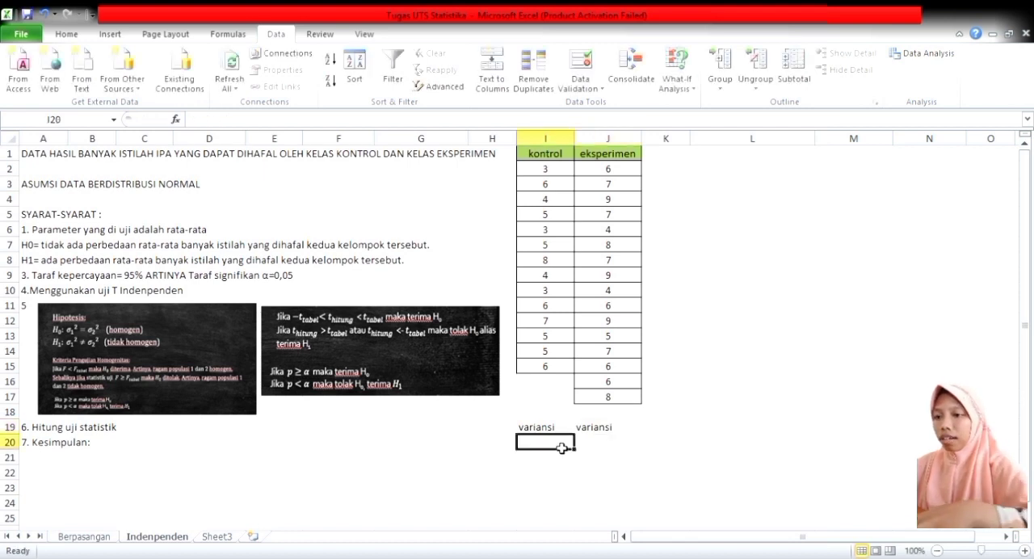
type("=va")
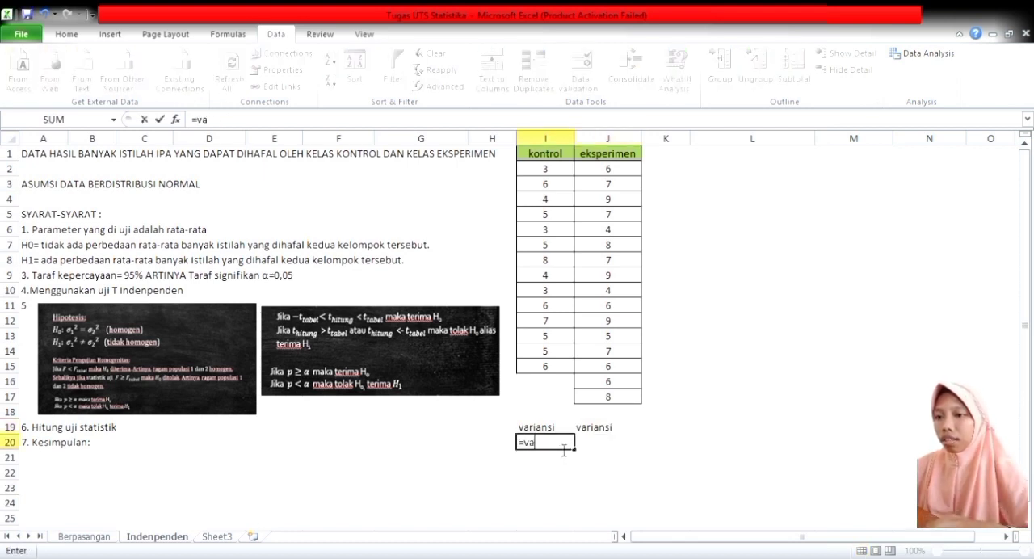
type("r")
double_click(564, 479)
left_click(550, 174)
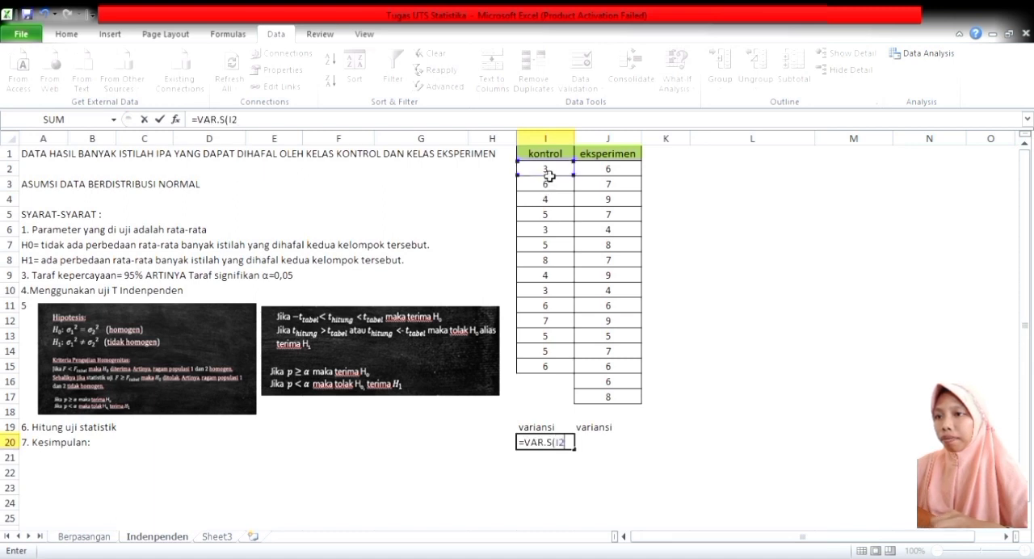
left_click_drag(557, 175, 561, 381)
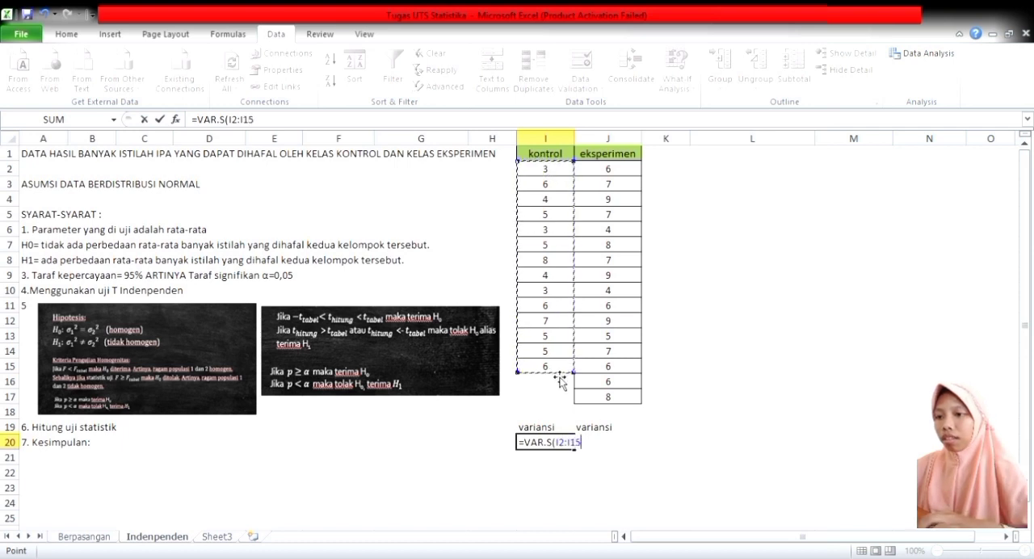
key("Return")
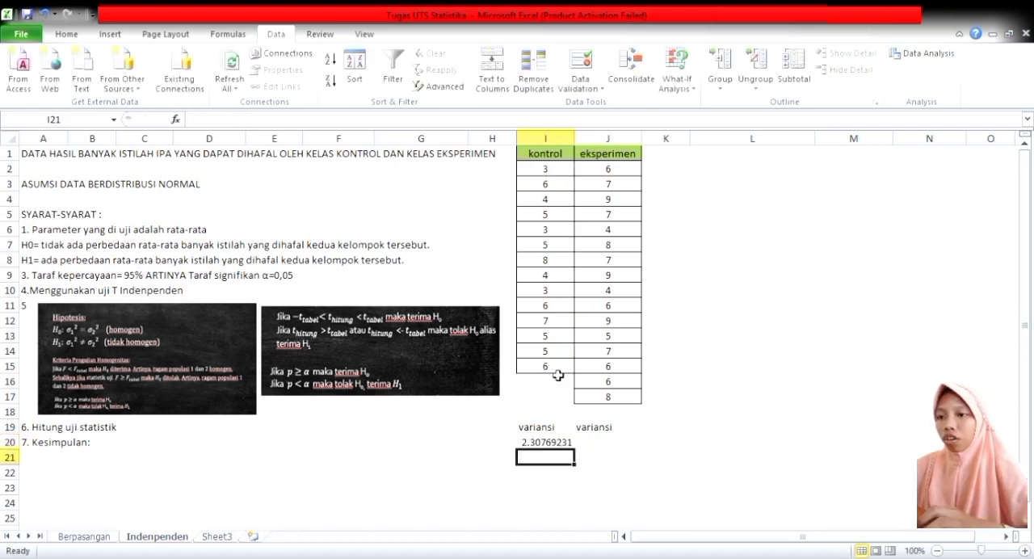
Calculate the sample variance of the eksperimen scores J2:J17 in cell J20 with VAR.S.
left_click(610, 449)
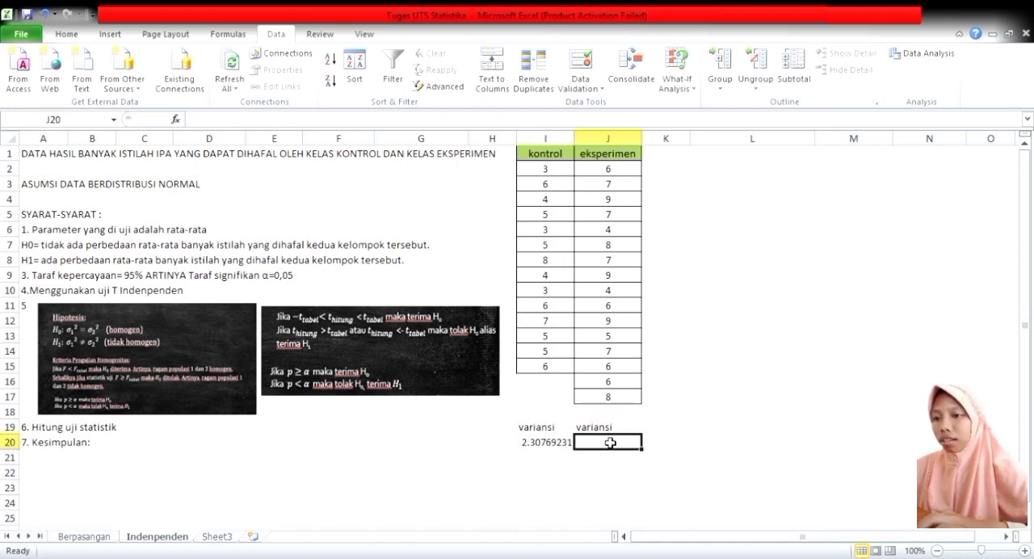
type("=")
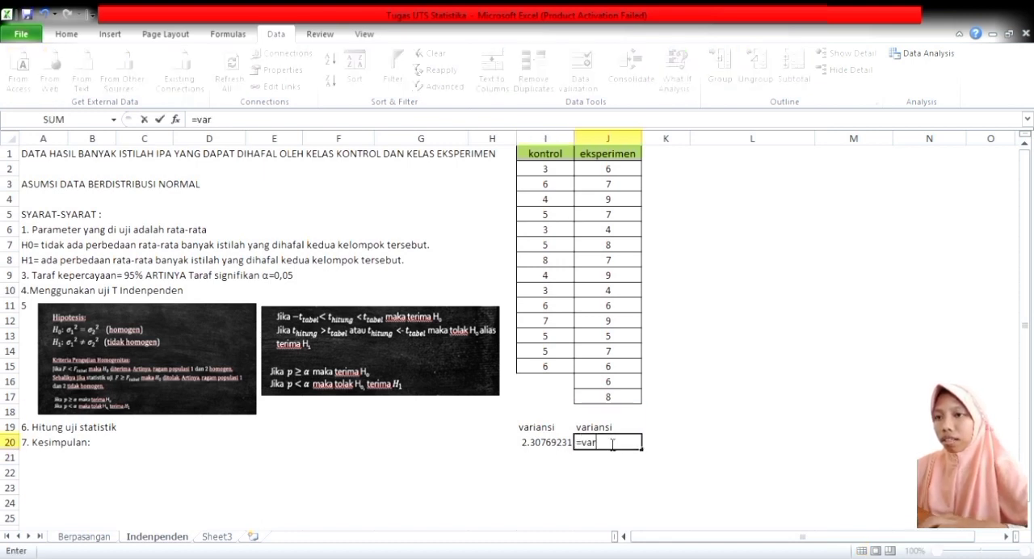
type("var")
double_click(610, 470)
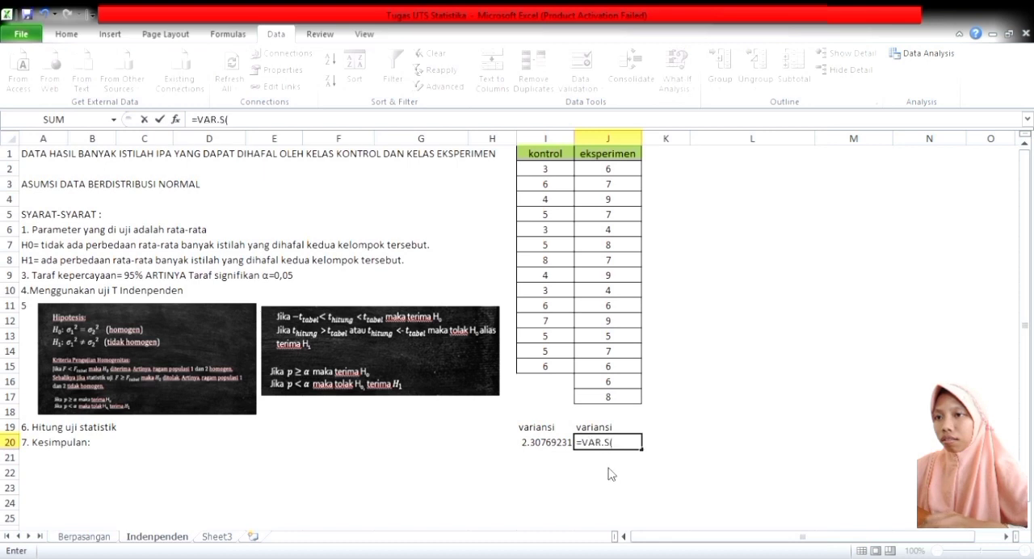
left_click_drag(615, 175, 624, 404)
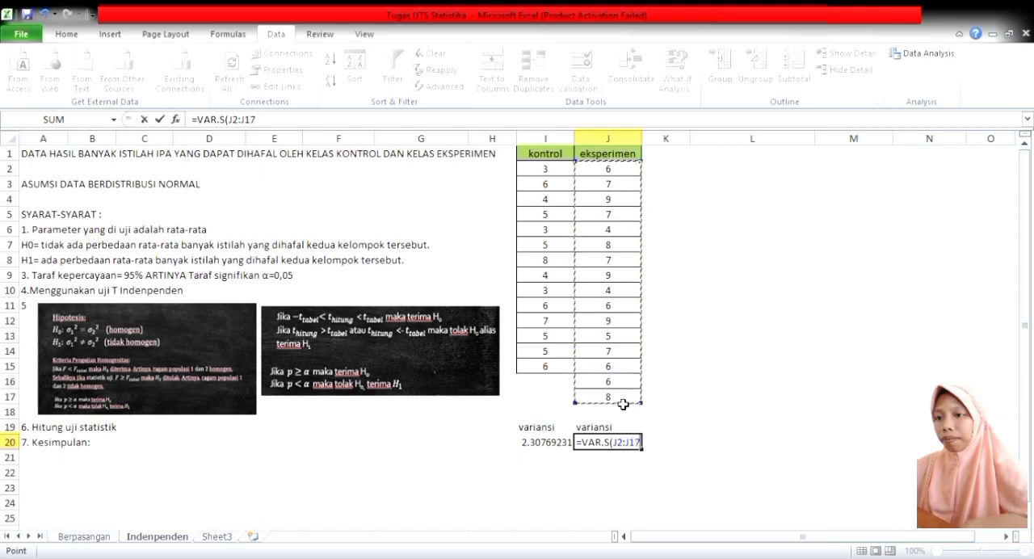
key("Return")
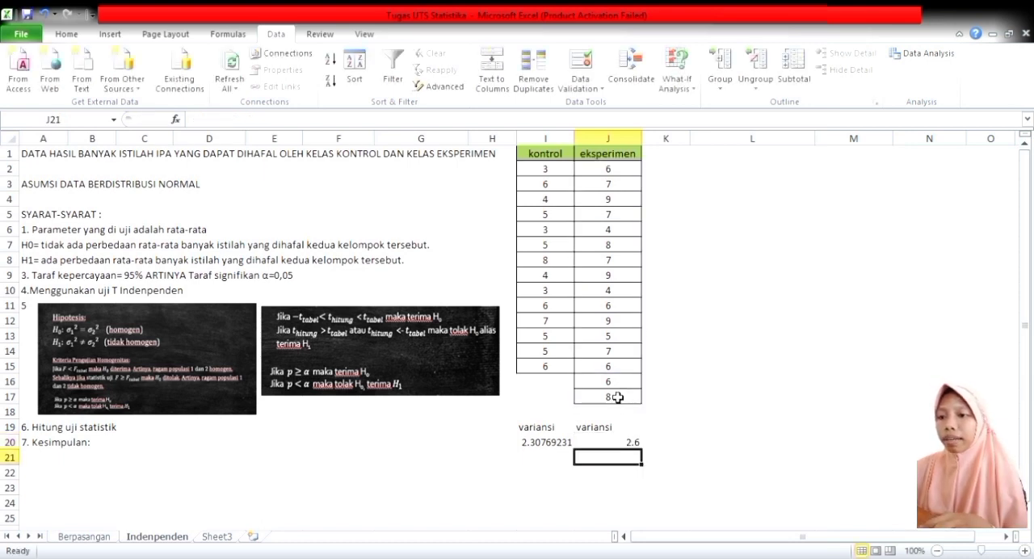
Run an F-Test Two-Sample for Variances with labels, using eksperimen J1:J17 as variable 1, kontrol I1:I15 as variable 2, and output at L1.
left_click(566, 449)
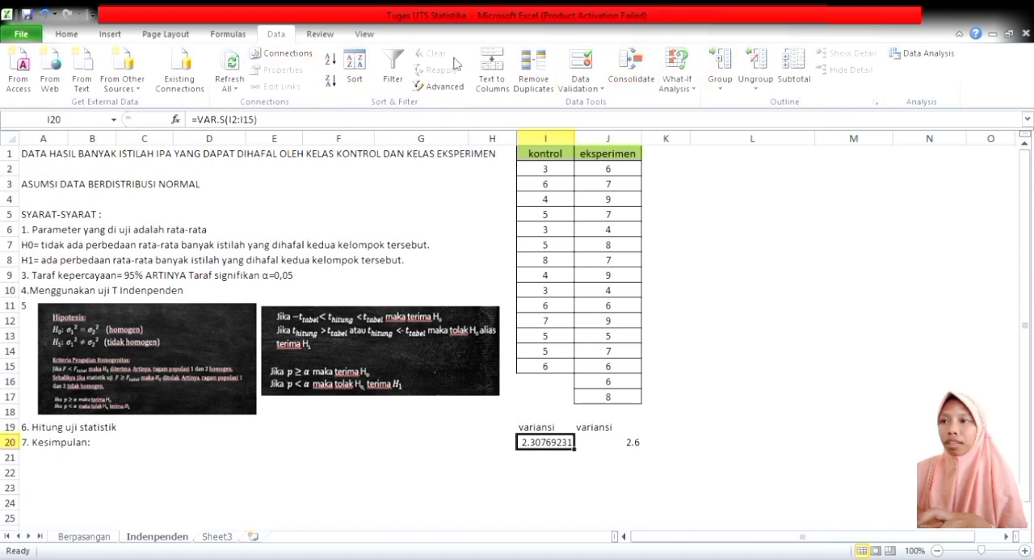
left_click(929, 53)
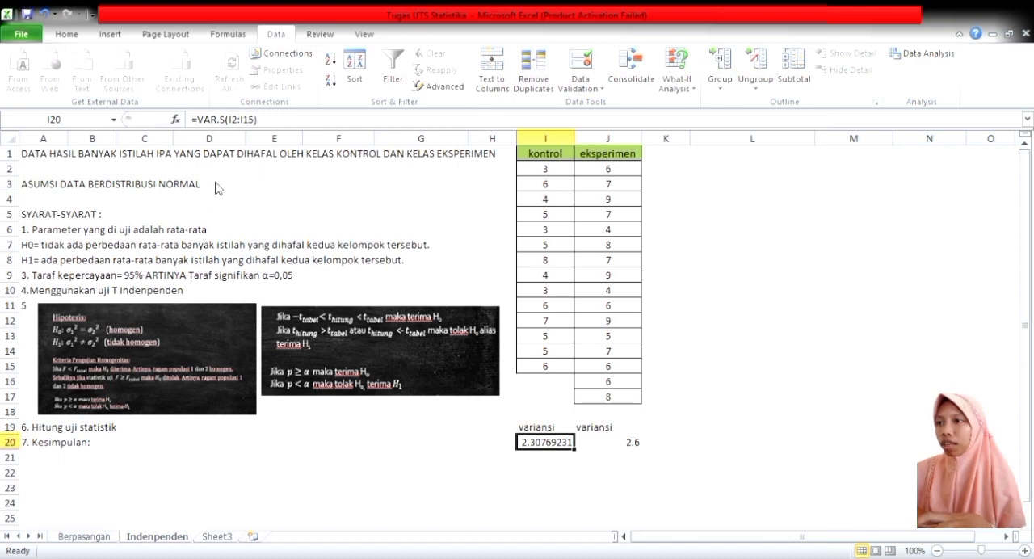
left_click(416, 167)
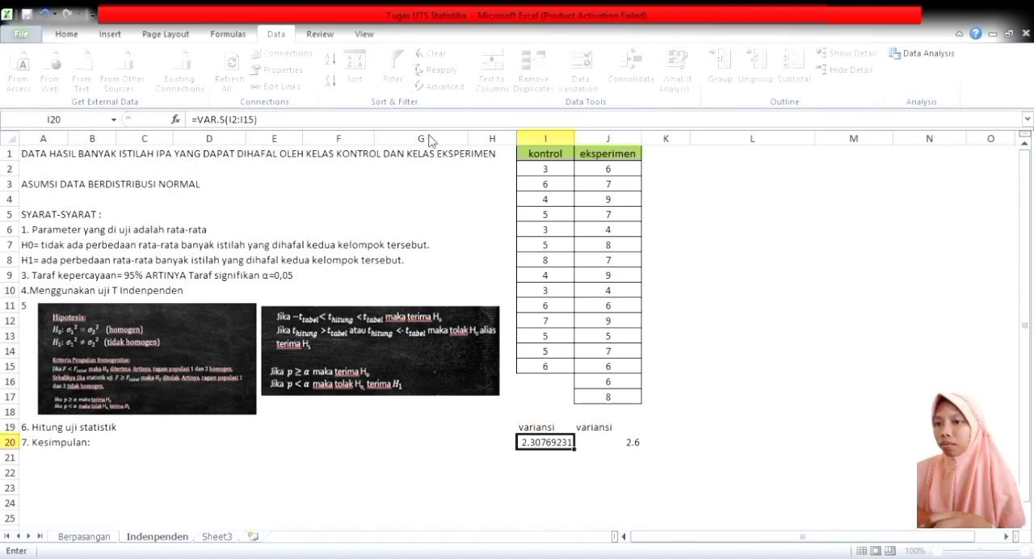
left_click_drag(598, 155, 624, 401)
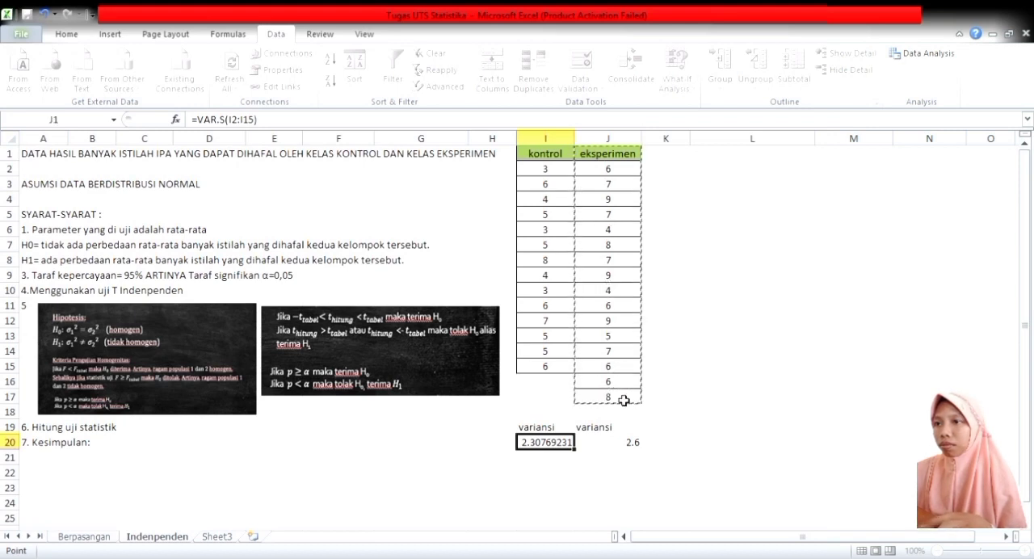
key("Escape")
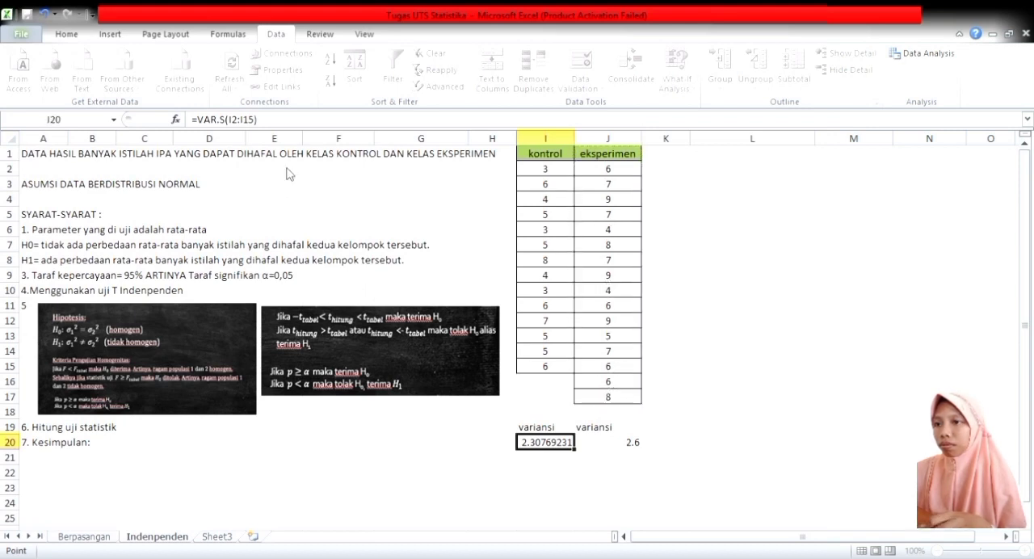
left_click_drag(546, 155, 569, 369)
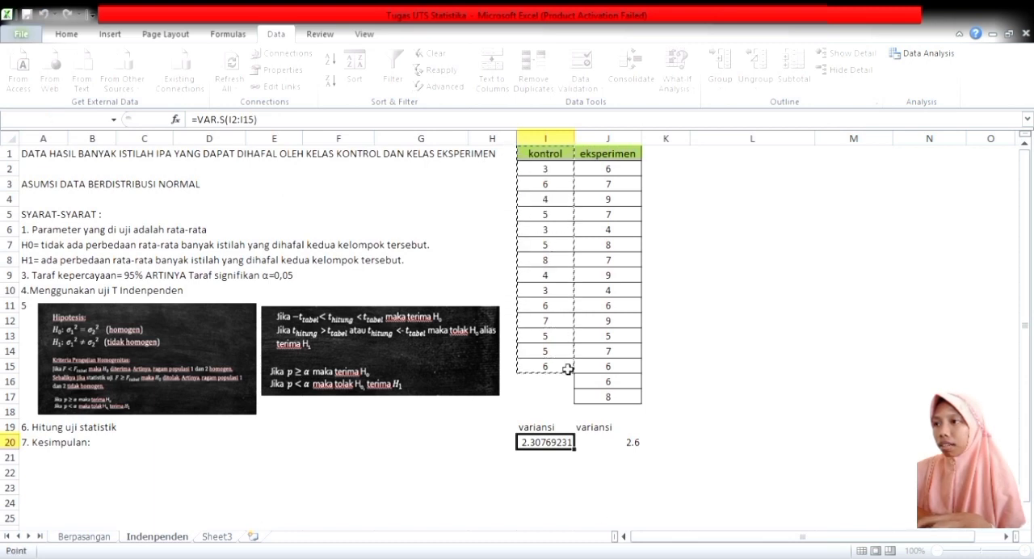
key("Escape")
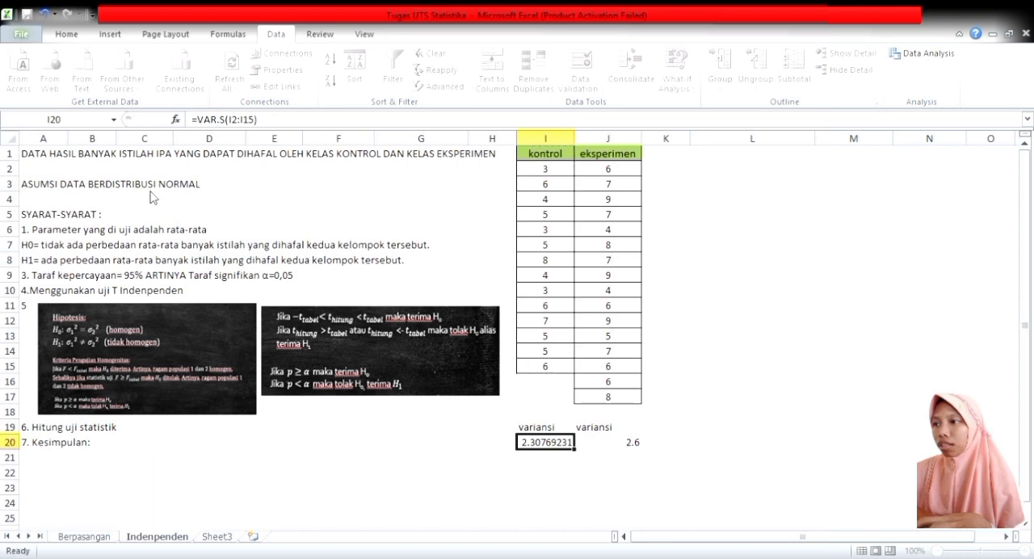
left_click(158, 247)
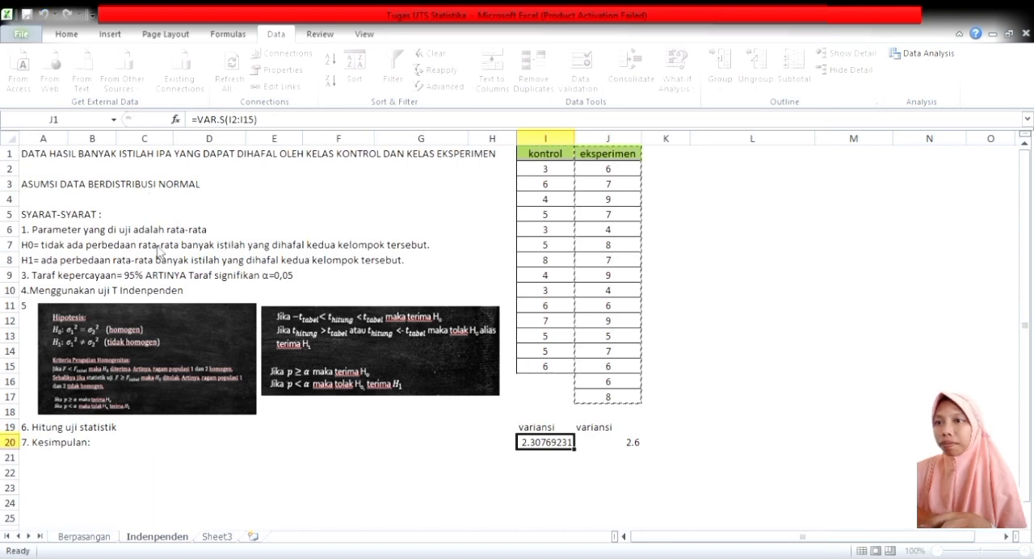
key("Escape")
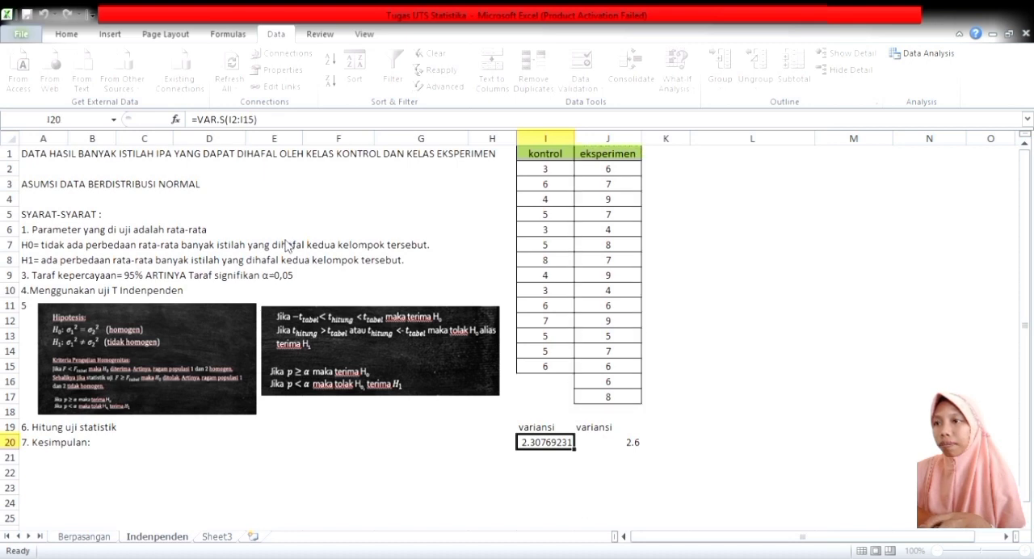
left_click(733, 160)
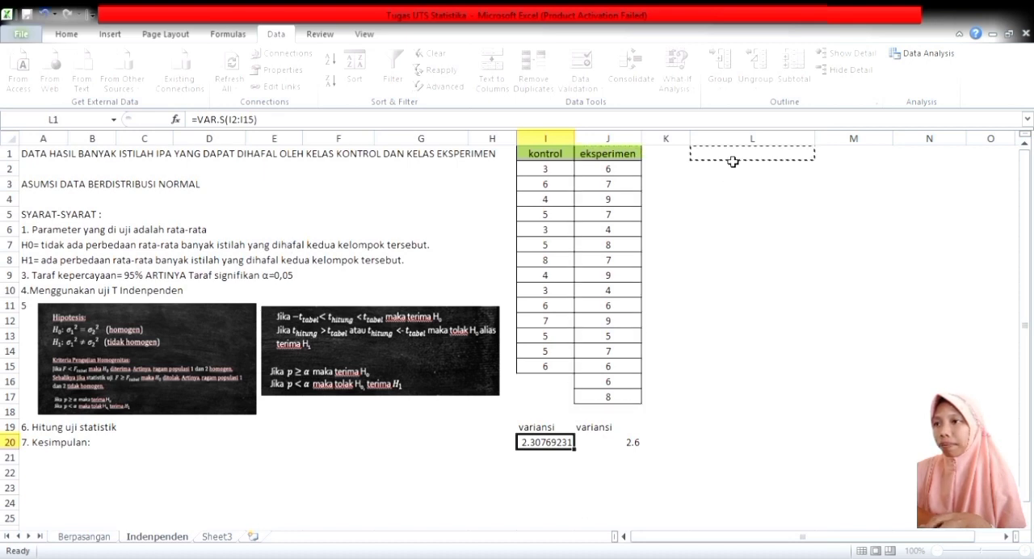
left_click(401, 154)
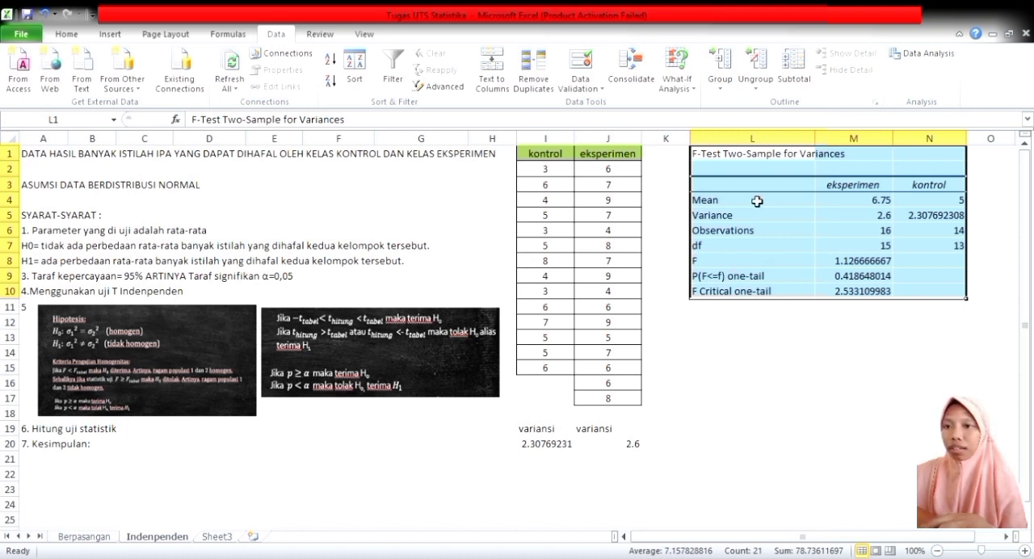
left_click(666, 245)
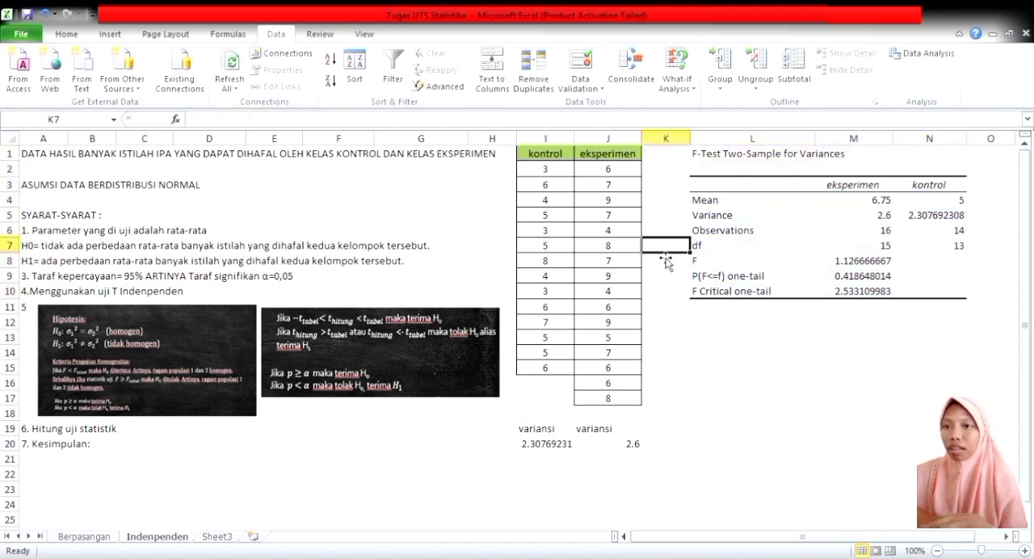
Highlight the F statistic in M8 and the F Critical one-tail value in M10 with yellow fill.
left_click(794, 266)
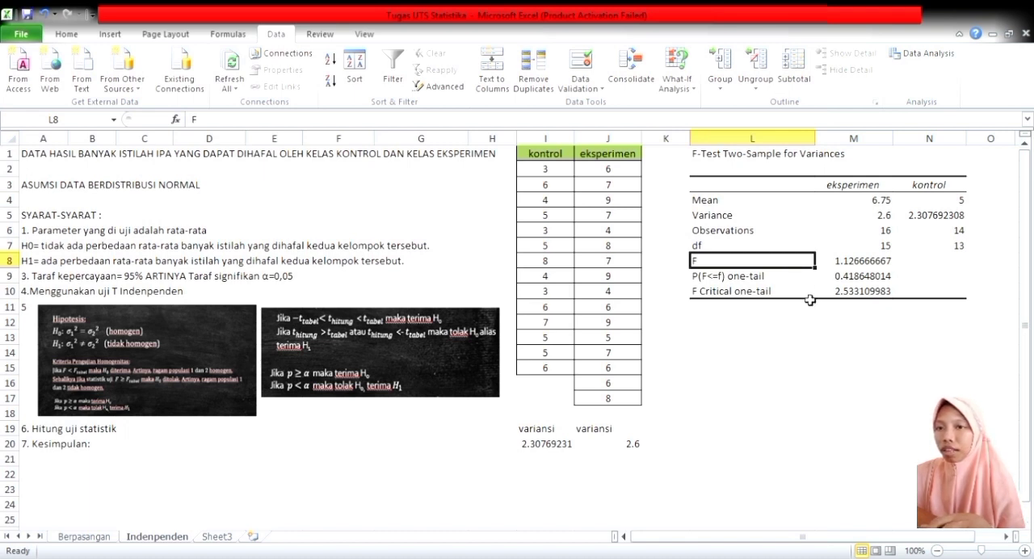
left_click(860, 296)
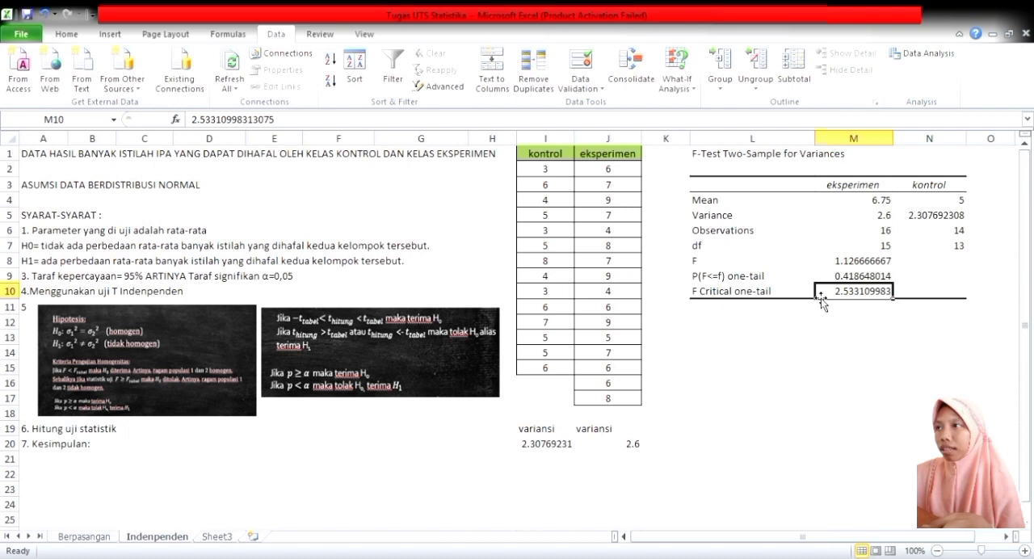
left_click(866, 261)
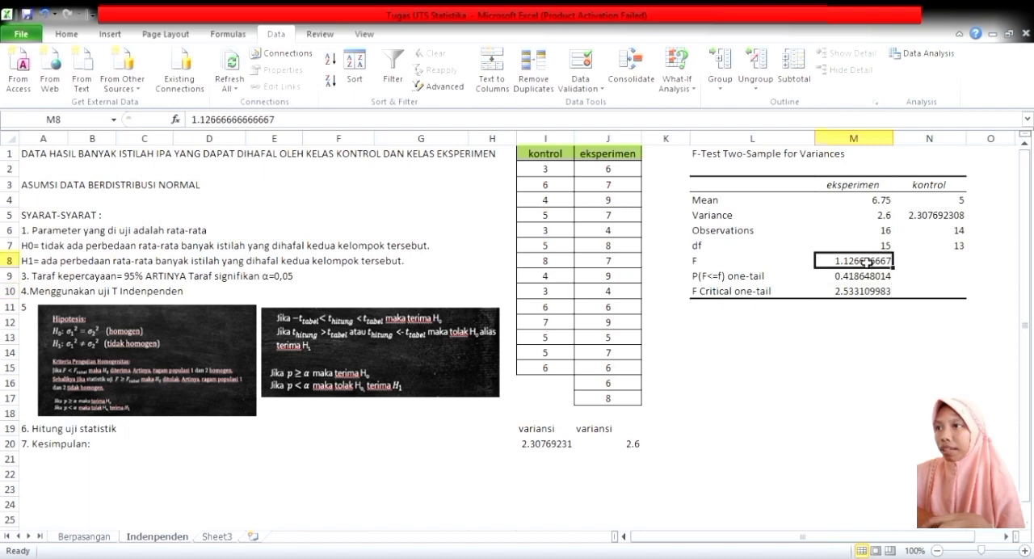
left_click(65, 36)
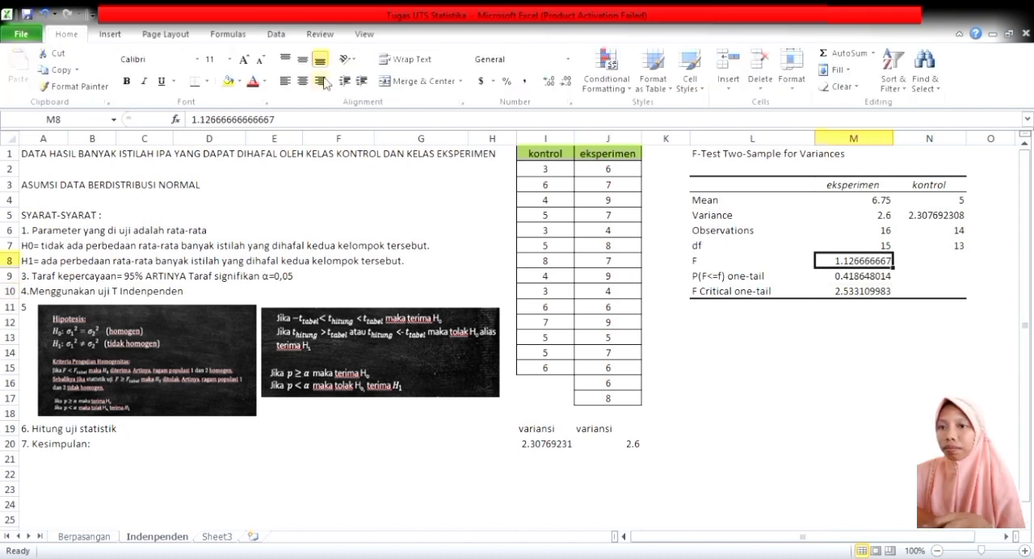
left_click(228, 81)
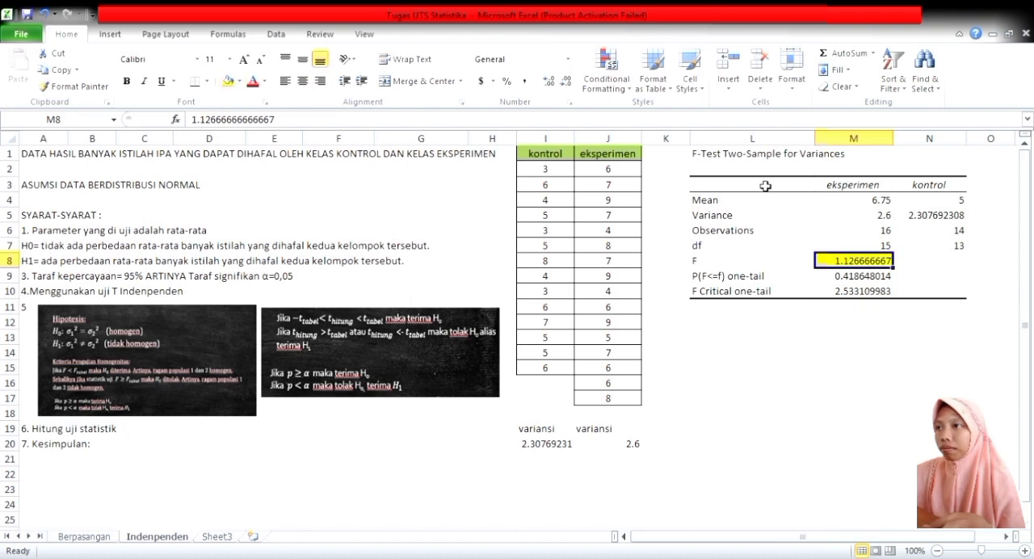
left_click(863, 293)
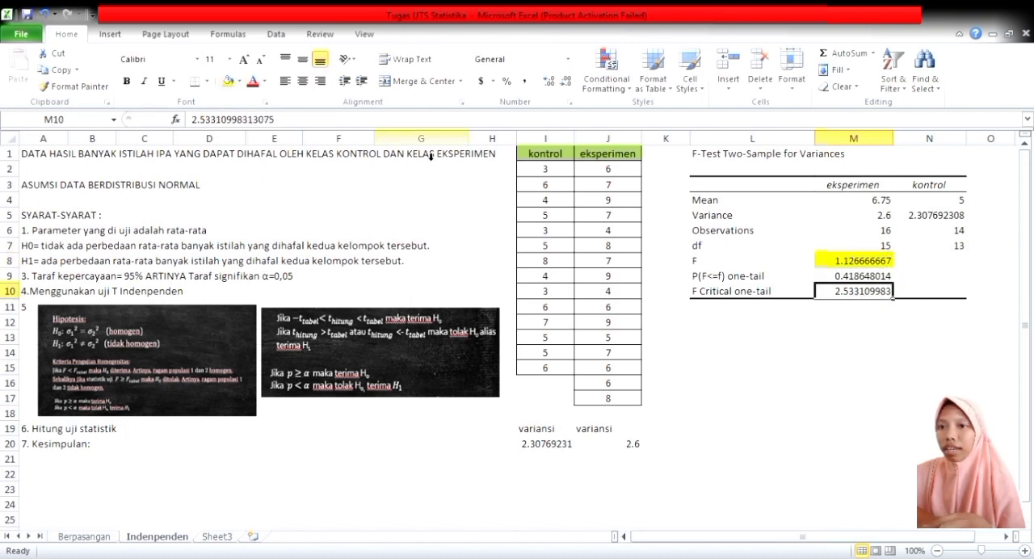
left_click(228, 81)
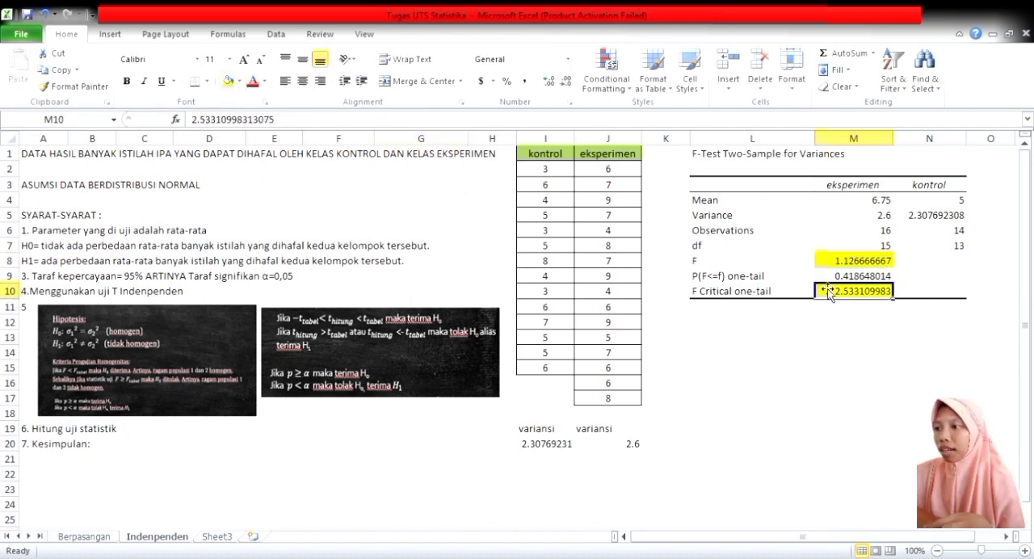
Enlarge the homogeneity criteria picture down to about row 20 and check its rules against the values in M10 and M9.
left_click(122, 414)
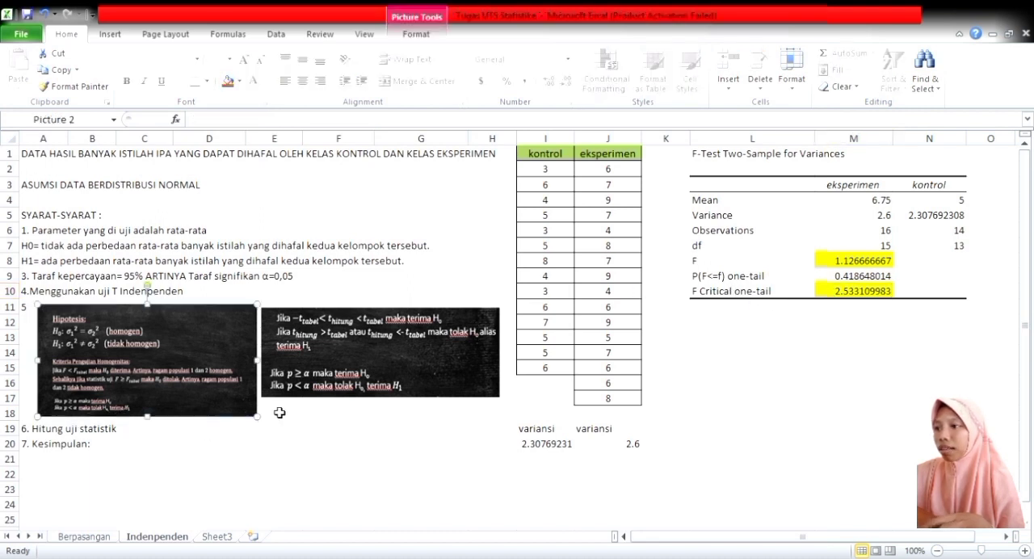
left_click_drag(264, 418, 323, 462)
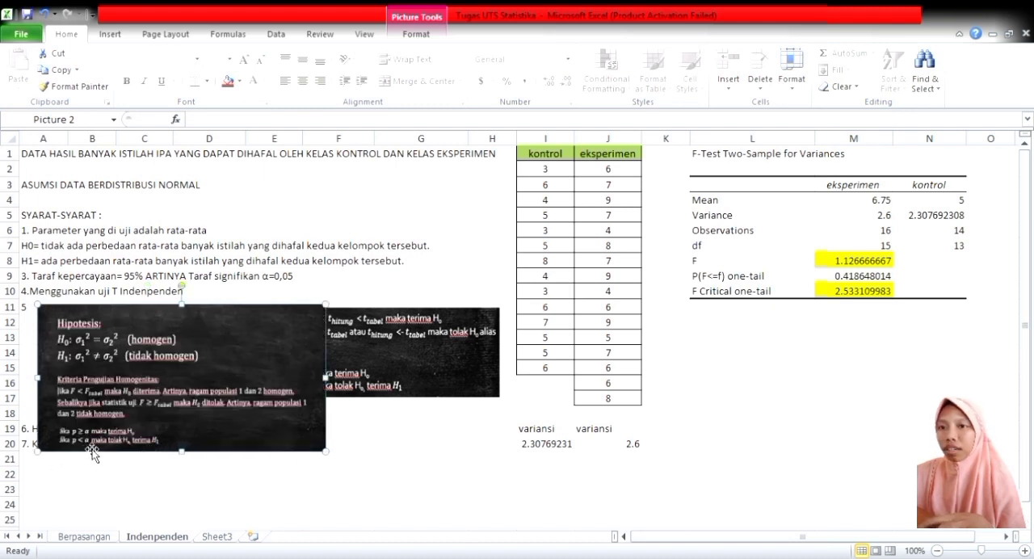
left_click(864, 291)
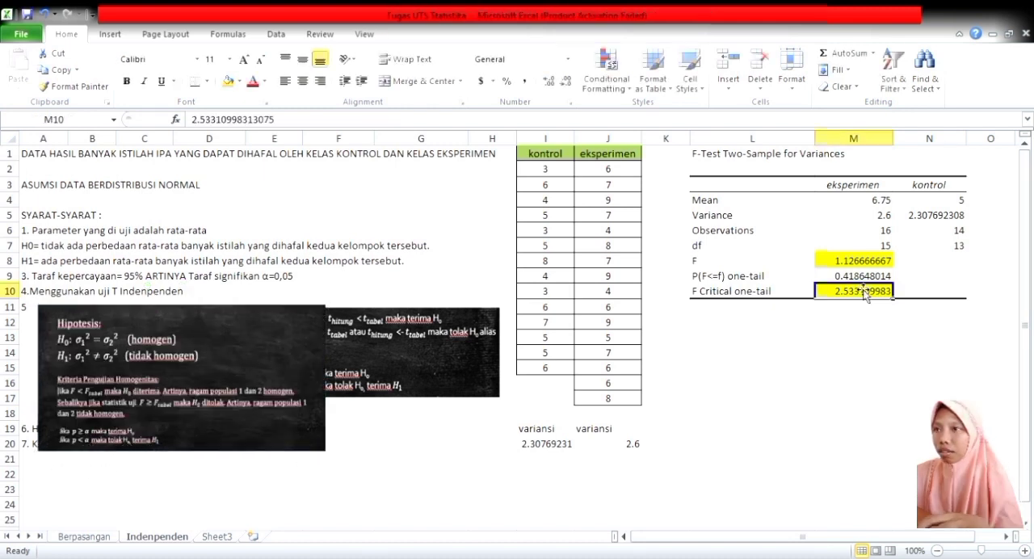
left_click(860, 277)
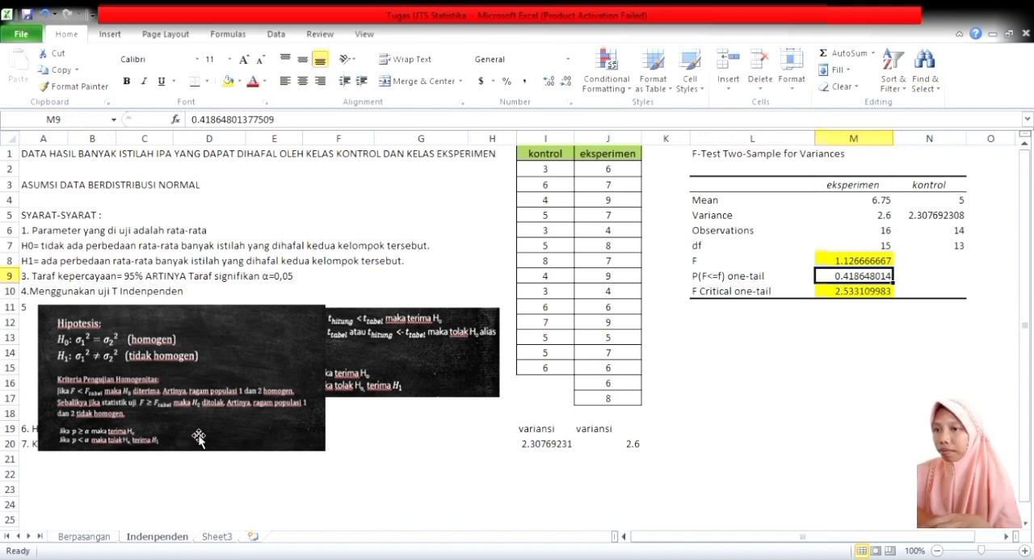
left_click(283, 441)
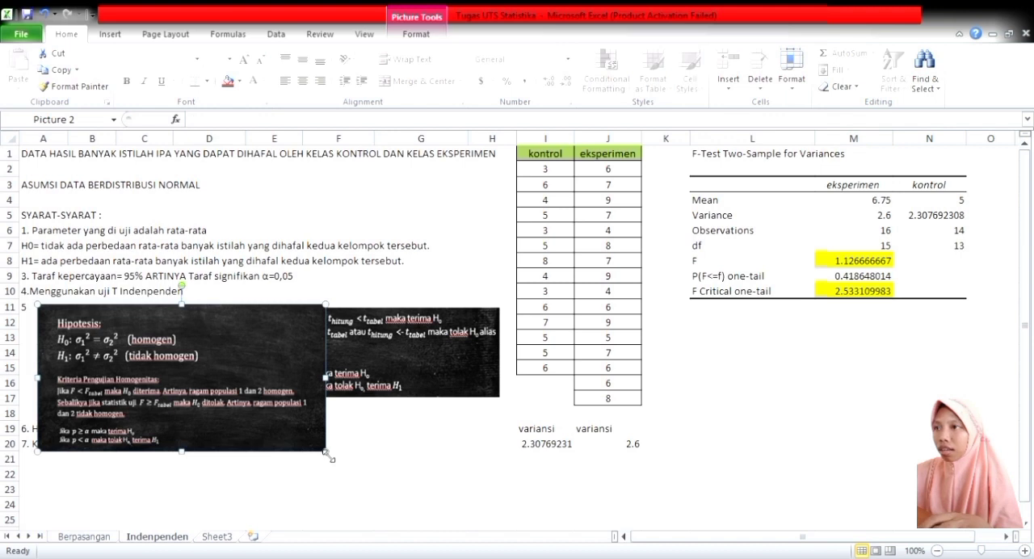
left_click(855, 278)
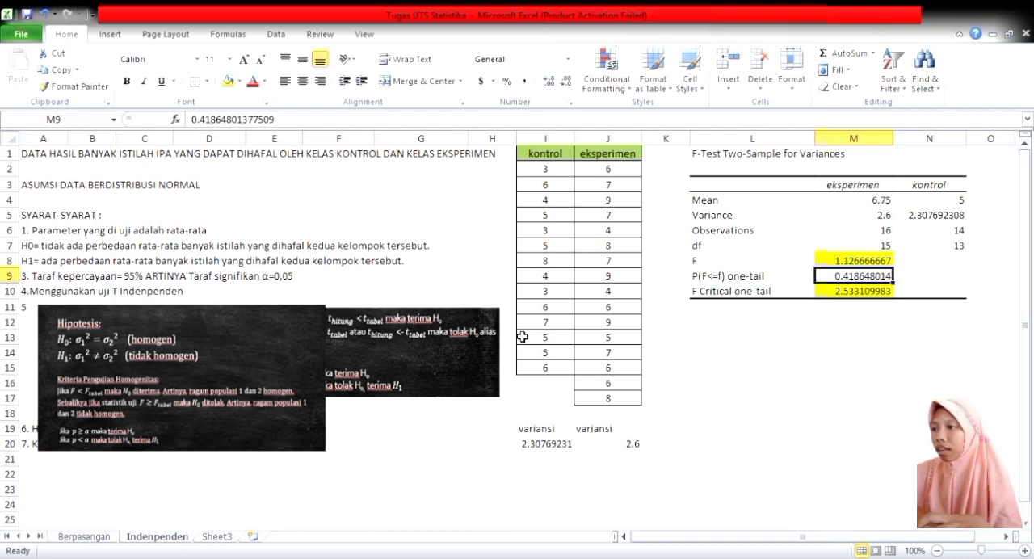
Shrink the homogeneity criteria picture to end at about row 17, clear of the t-test criteria picture beside it.
left_click(270, 450)
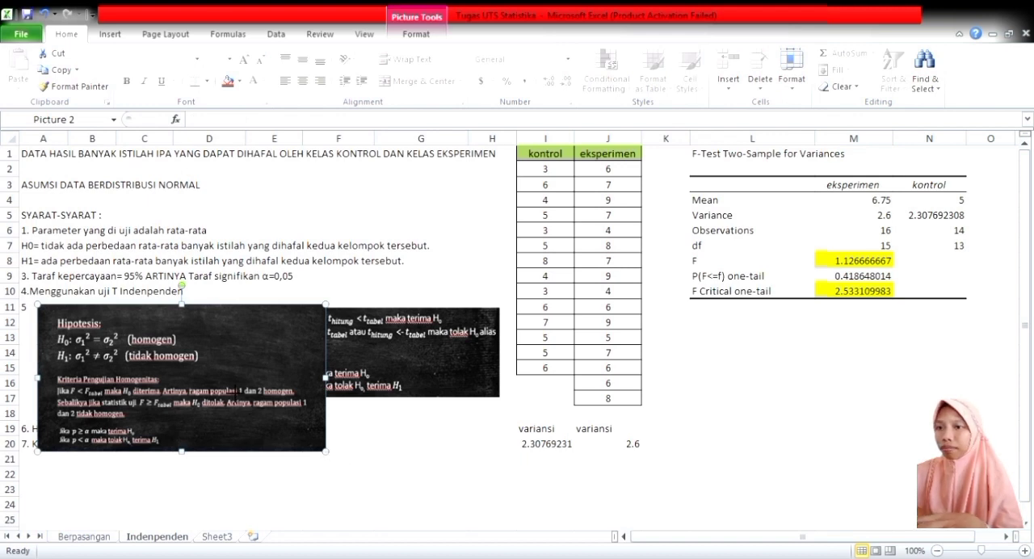
left_click_drag(249, 397, 246, 398)
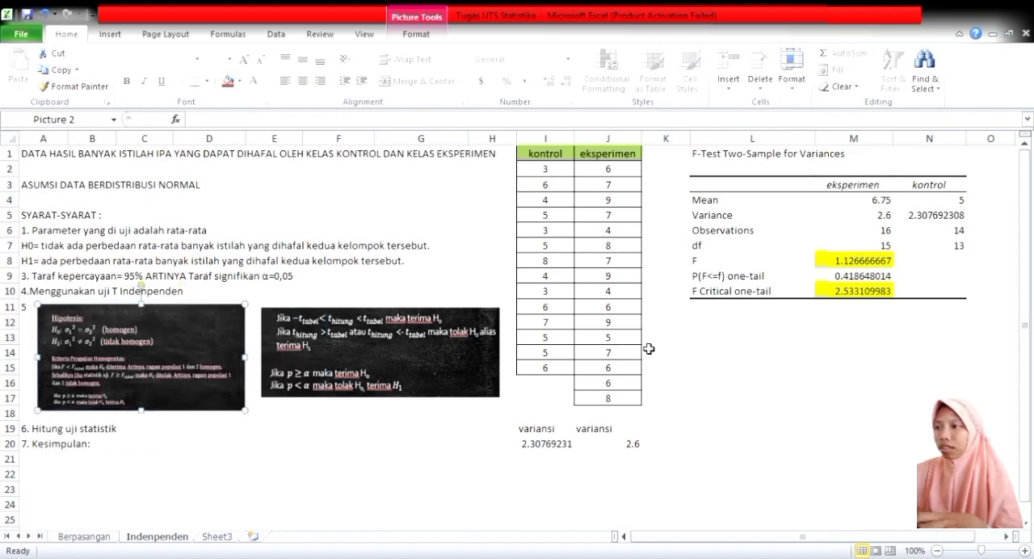
left_click(448, 451)
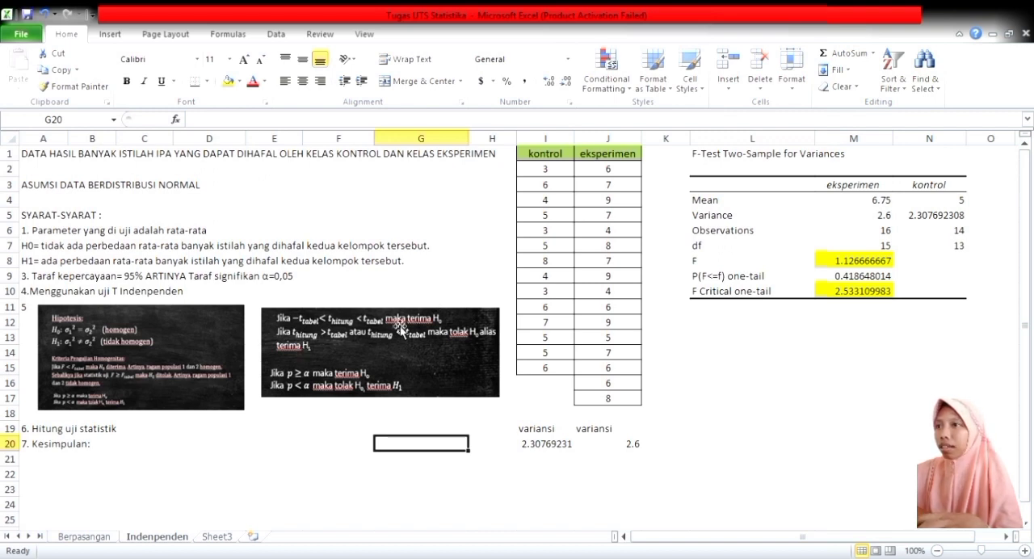
Run a t-Test: Two-Sample Assuming Equal Variances with labels, using eksperimen J1:J17 as variable 1, kontrol I1:I15 as variable 2, and output at L12.
left_click(763, 329)
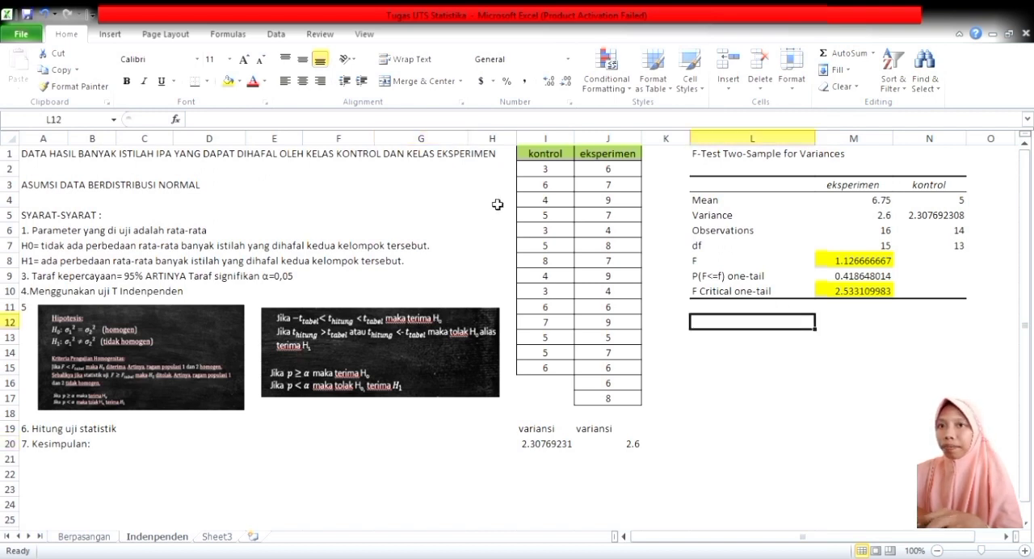
left_click(276, 35)
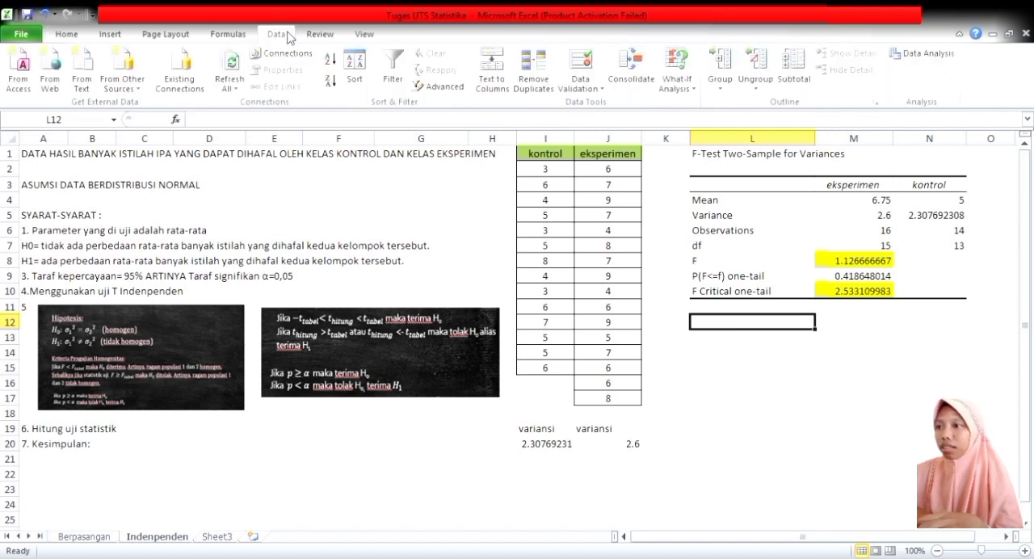
left_click(948, 57)
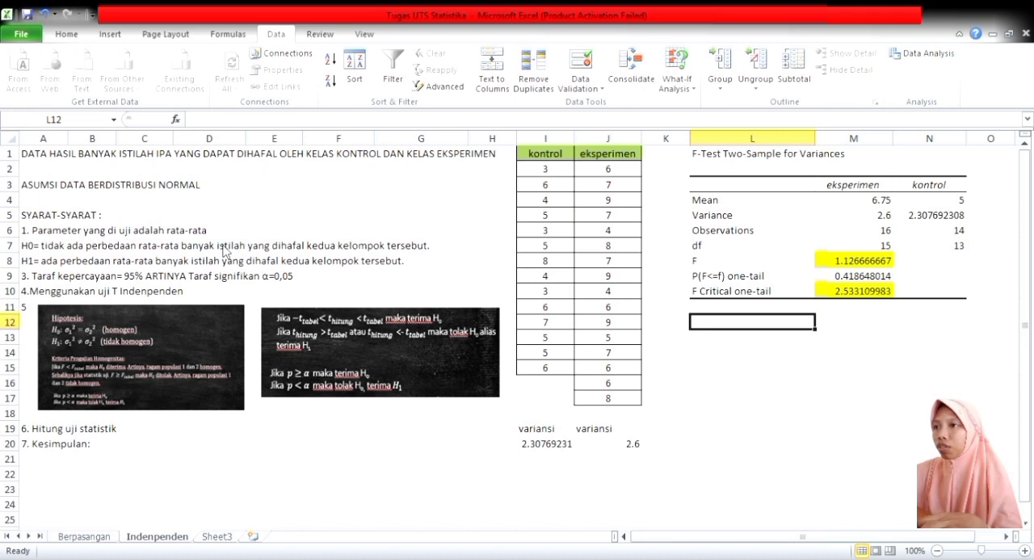
type("F")
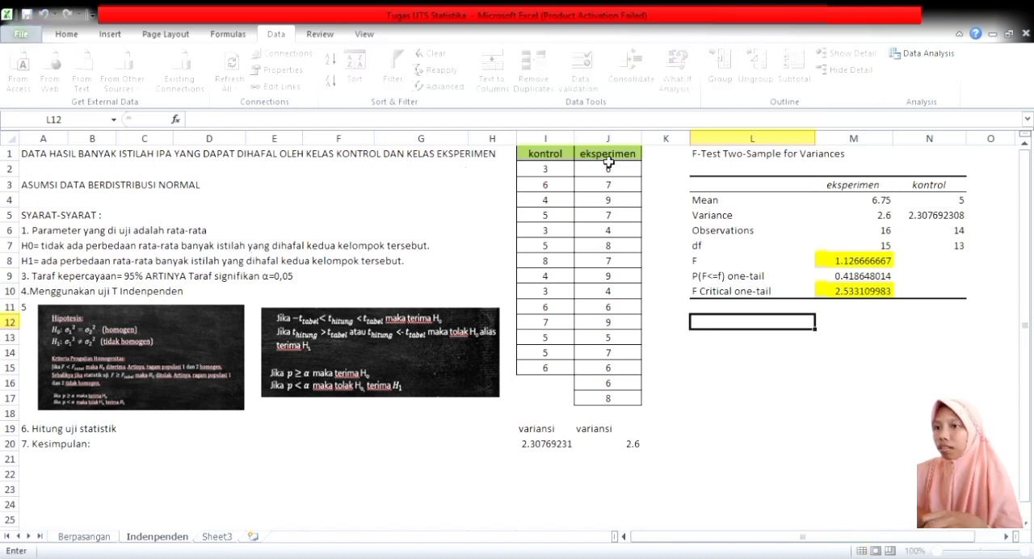
left_click_drag(610, 164, 606, 406)
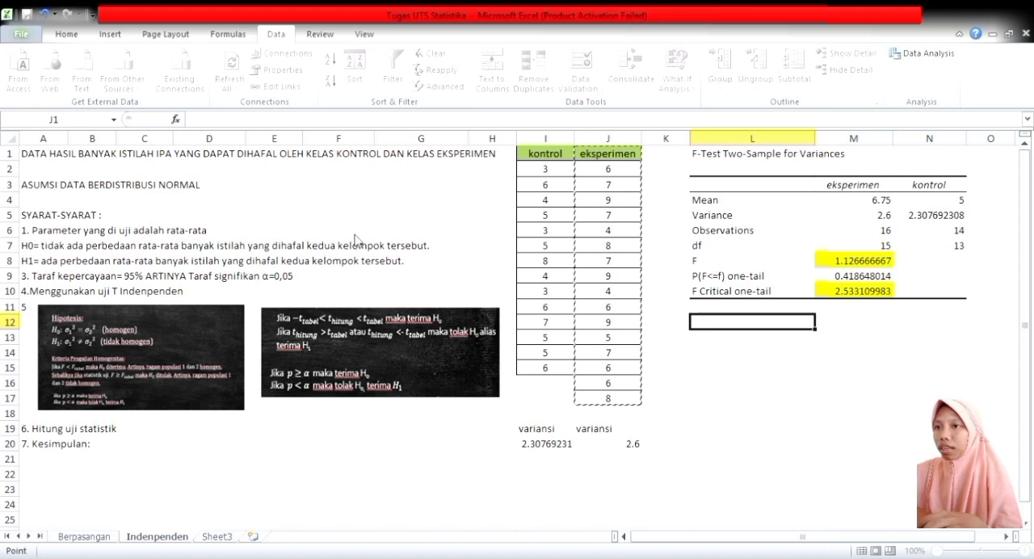
left_click(296, 171)
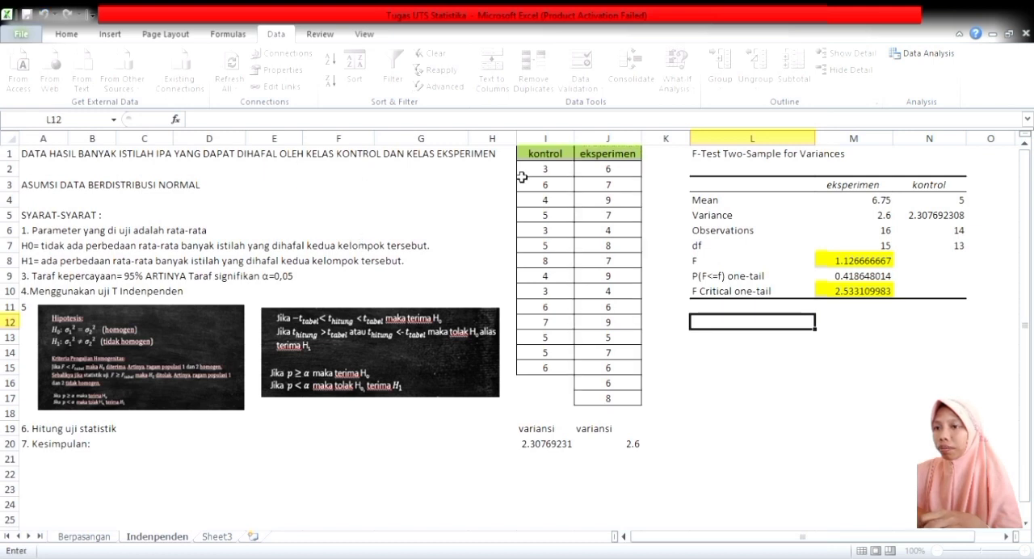
left_click_drag(553, 155, 534, 370)
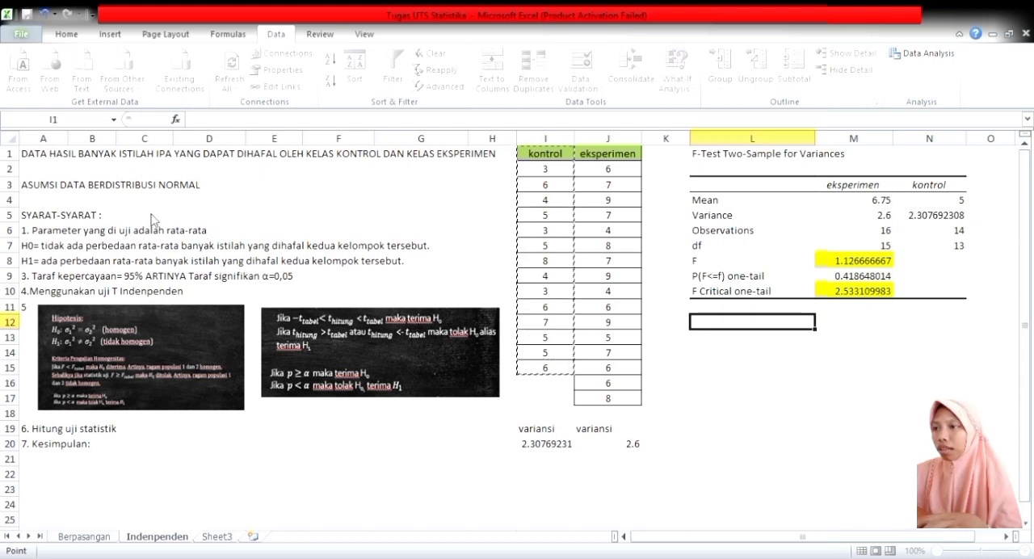
key("Escape")
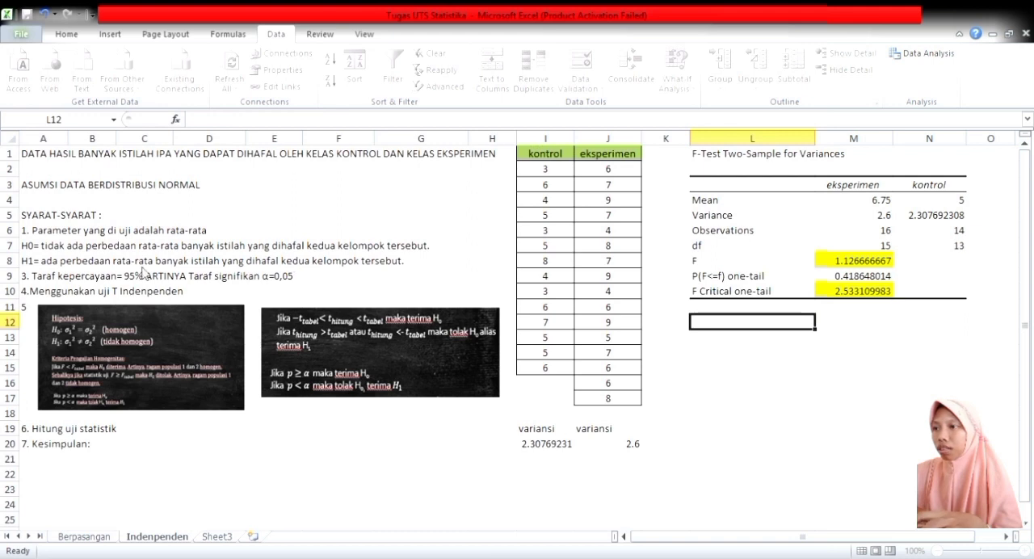
left_click(265, 240)
key("Escape")
left_click(725, 330)
left_click(414, 141)
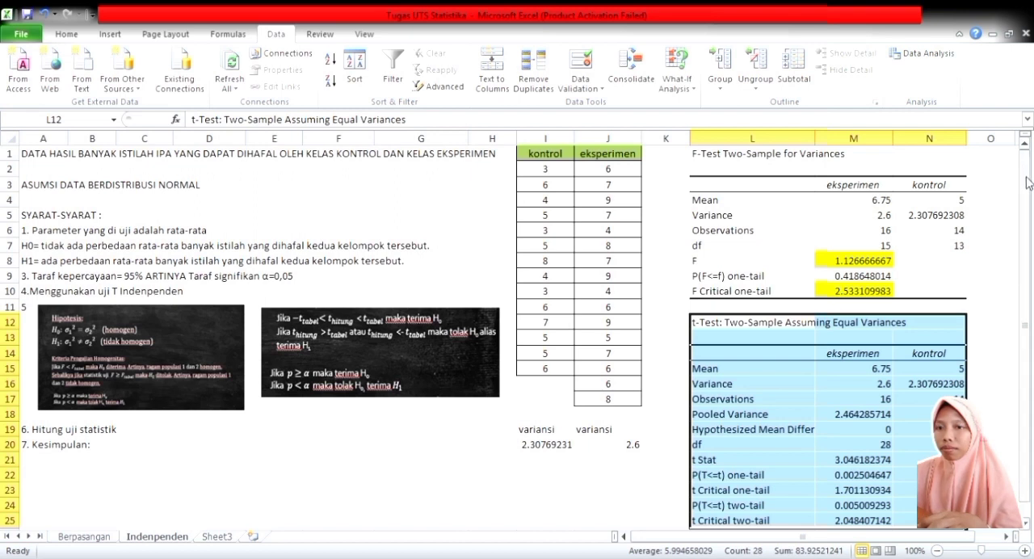
Examine the t-test output table and check the two-tail p-value in M24 against the rules in the t-test criteria picture.
scroll(1028, 183, "down", 1)
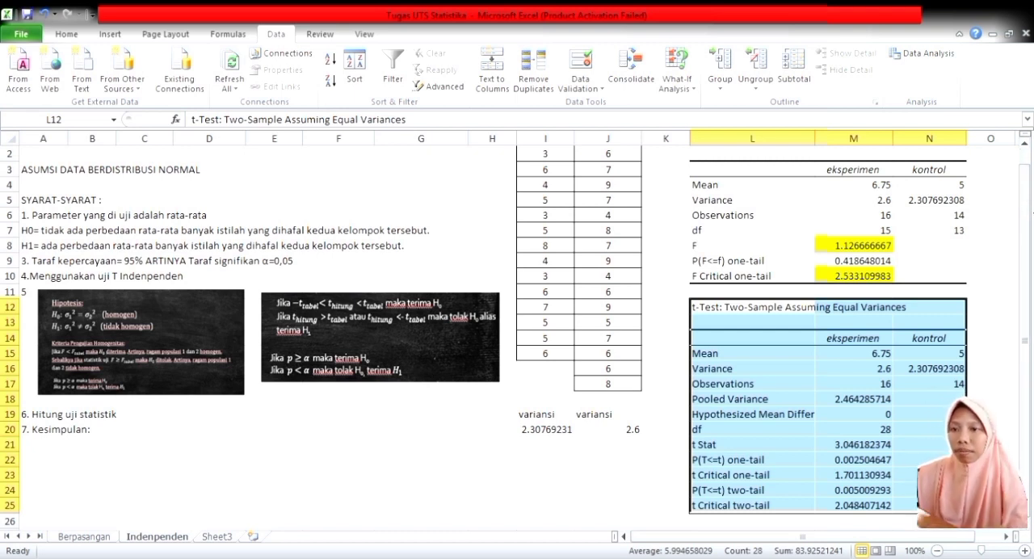
key("Down")
key("Down")
key("Down")
key("Down")
key("Down")
key("Down")
key("Down")
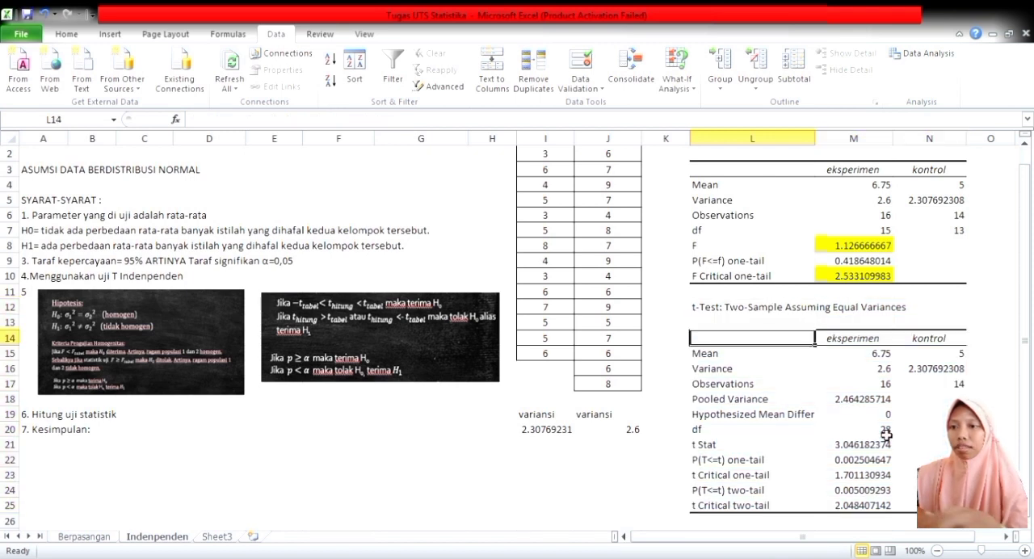
key("Down")
key("Down")
key("Down")
key("Down")
key("Down")
key("Down")
key("Down")
key("Down")
key("Down")
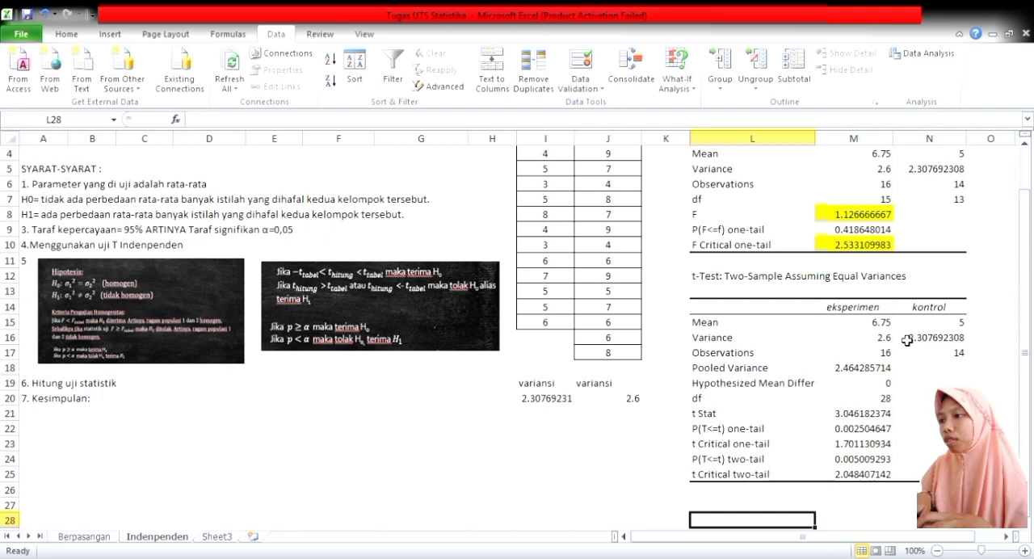
left_click(273, 348)
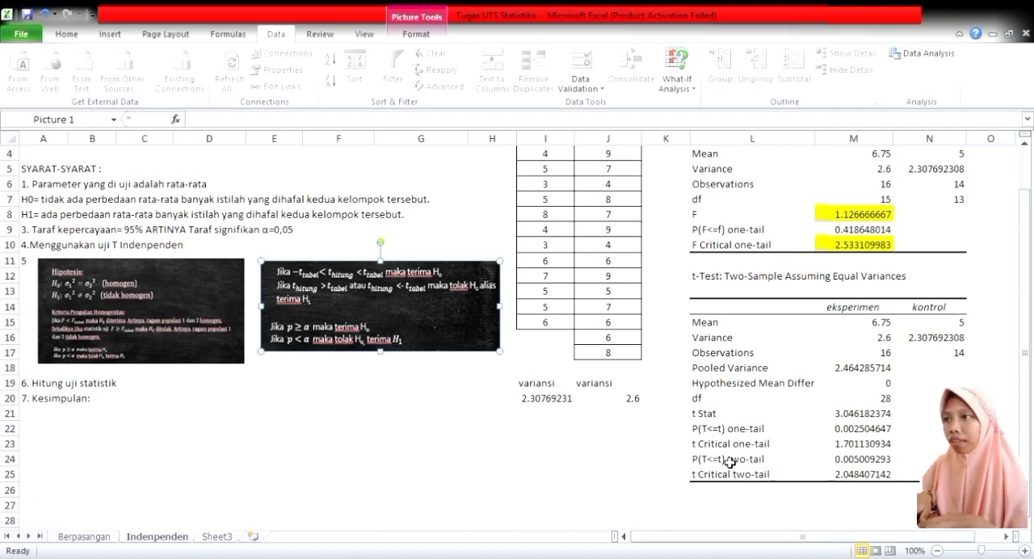
left_click(836, 462)
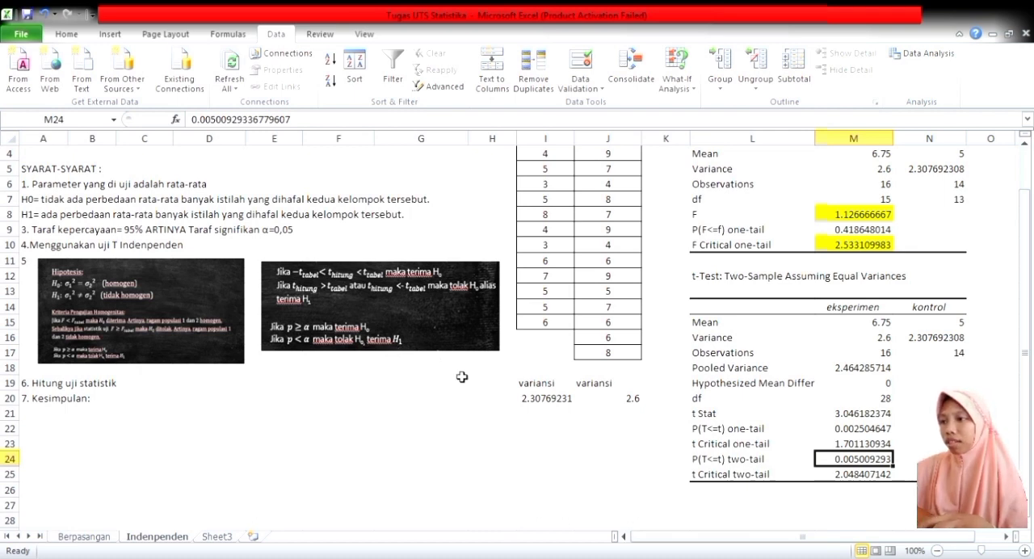
Enter "p < a maka tolak H0 dan terima H1" in D19 beside the Hitung uji statistik item.
left_click(160, 386)
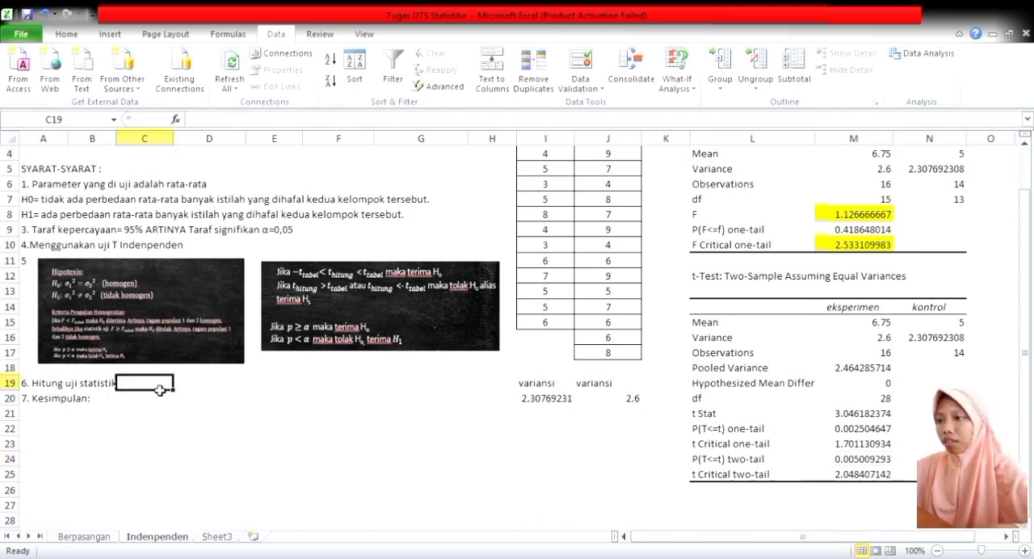
left_click(216, 390)
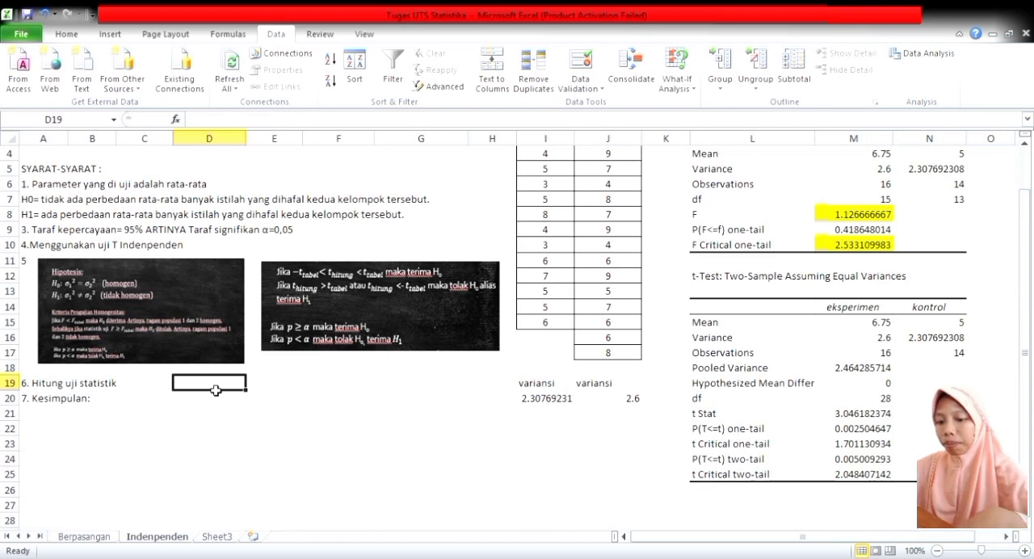
type("p < a maka t")
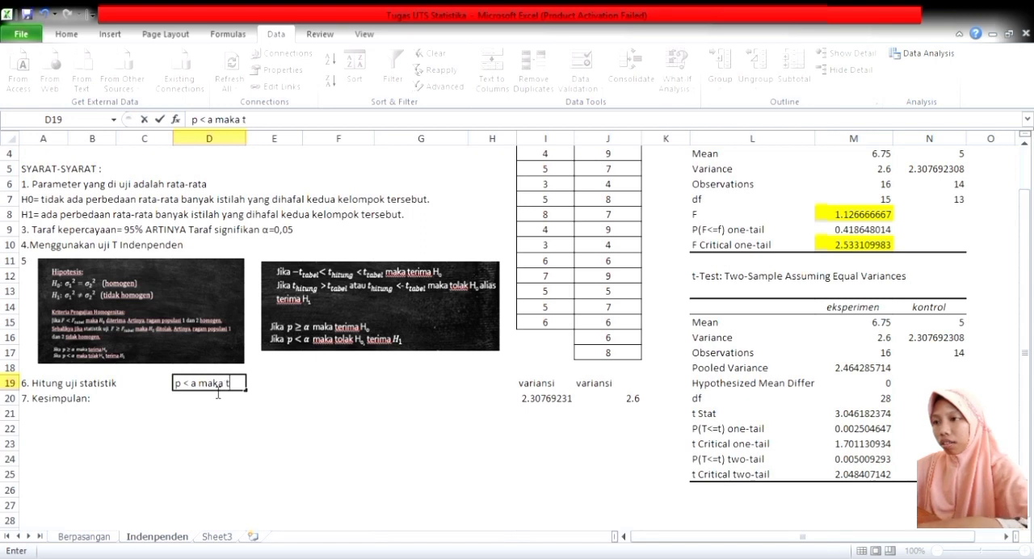
type("lak")
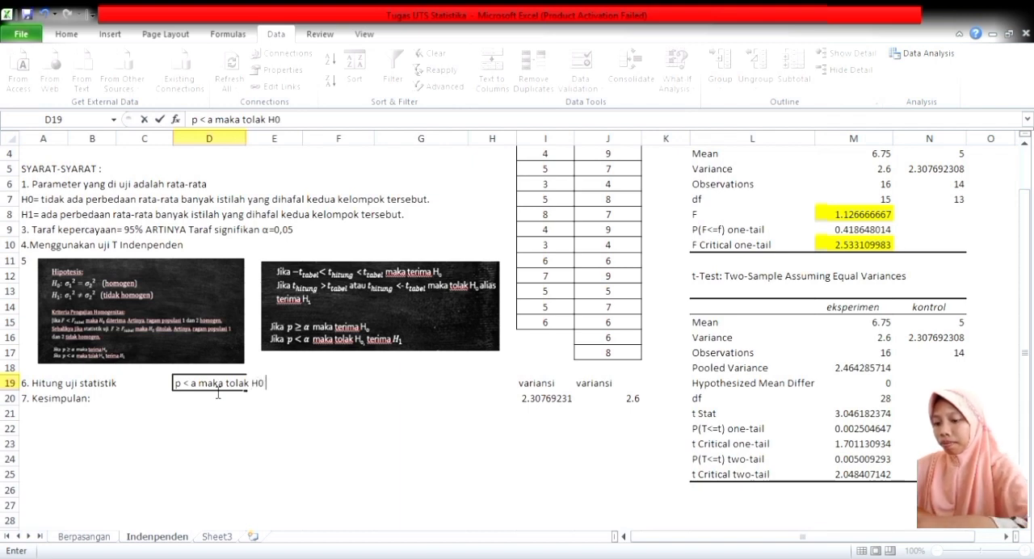
type("H0 dan terima H1")
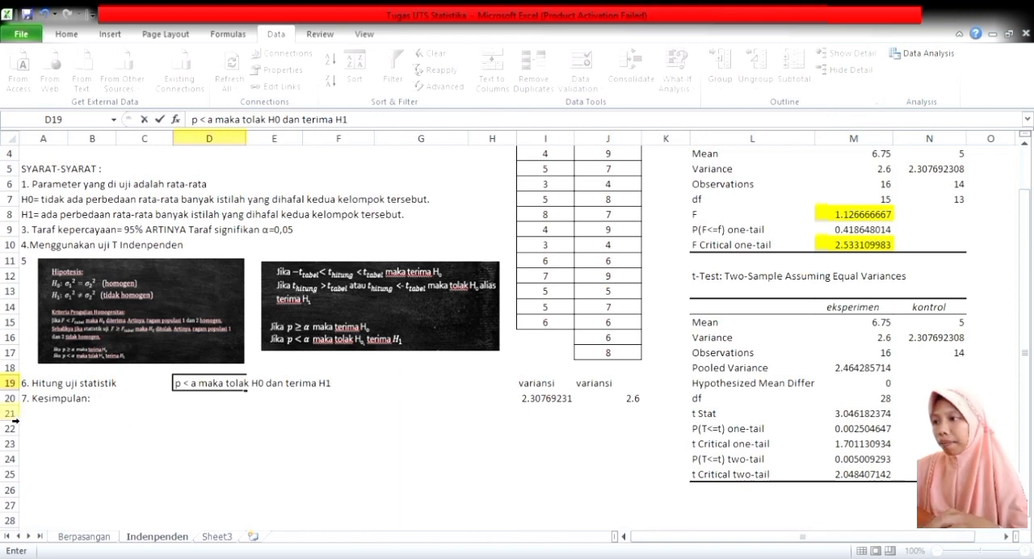
Insert an empty row 20 above the Kesimpulan line to make room for a second test result.
left_click(10, 398)
left_click_drag(13, 410, 13, 412)
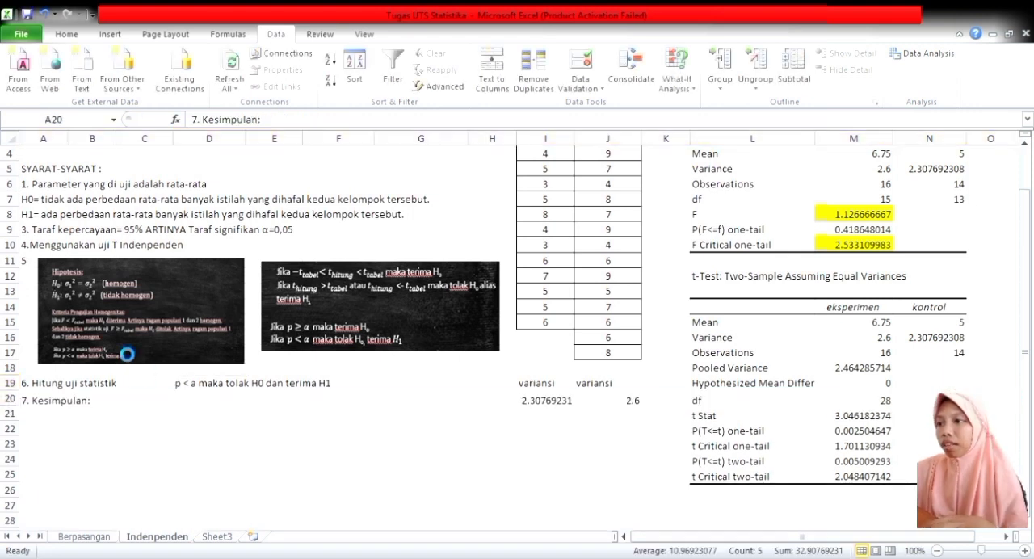
left_click(207, 400)
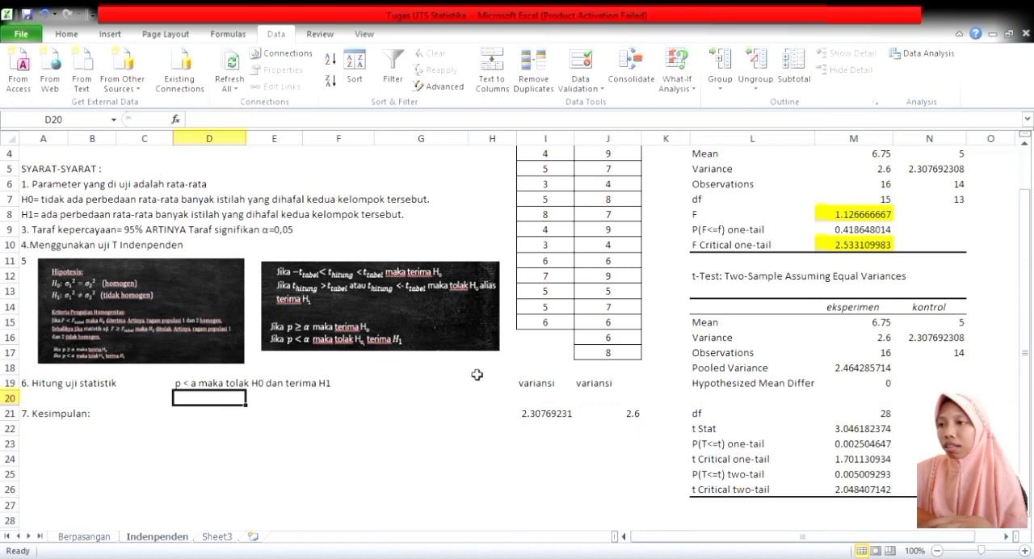
Highlight the t Stat value in M22 and the t Critical two-tail value in M26 with yellow fill.
left_click(412, 300)
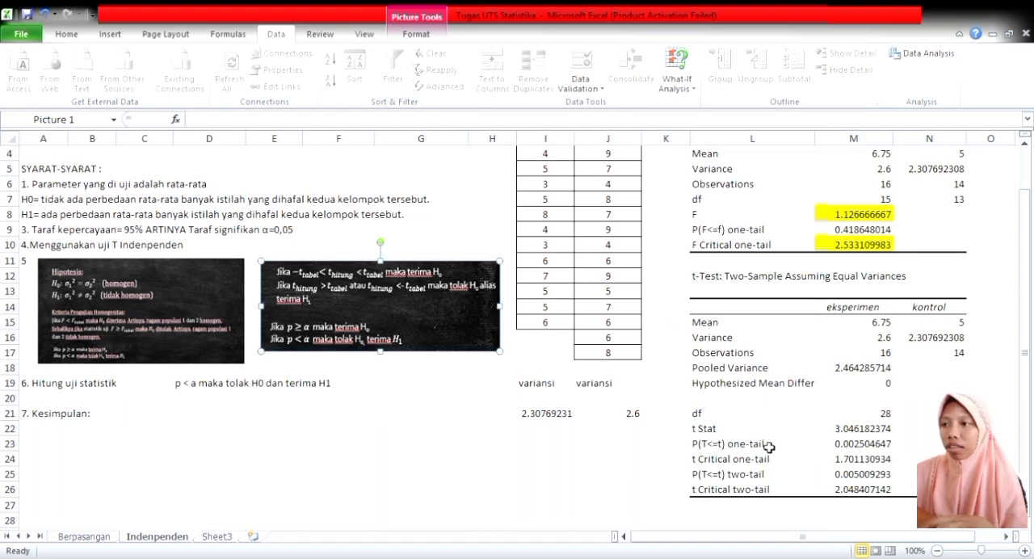
left_click(857, 429)
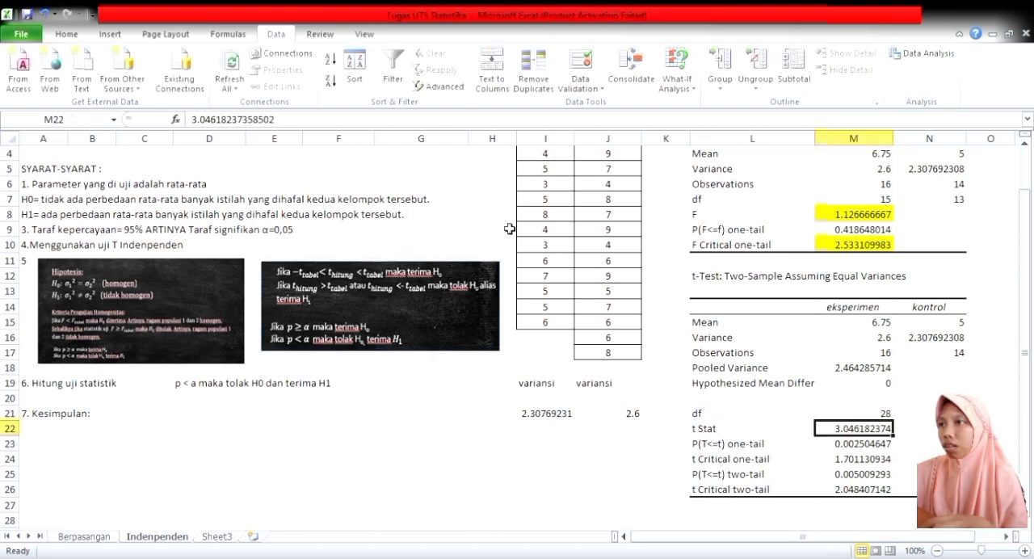
left_click(81, 36)
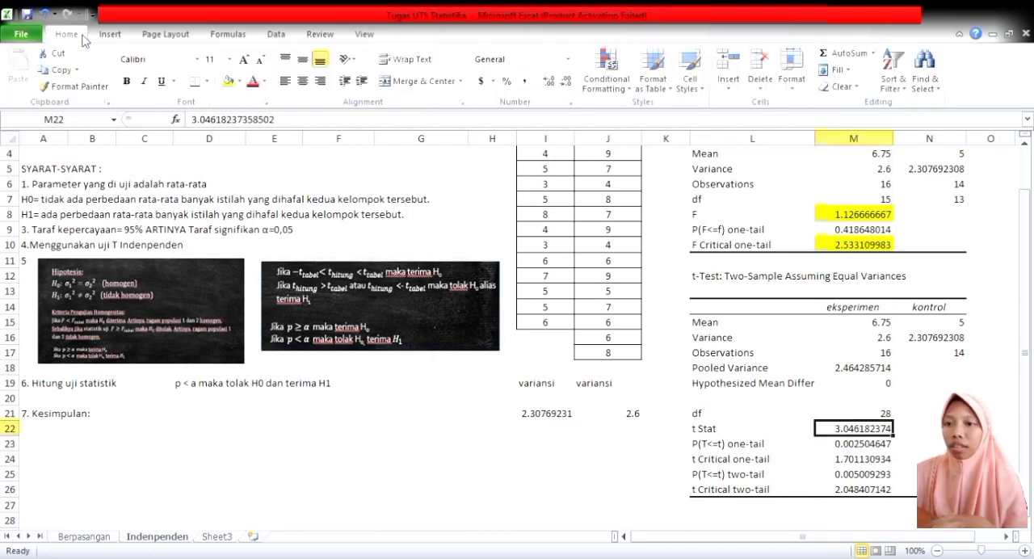
left_click(228, 81)
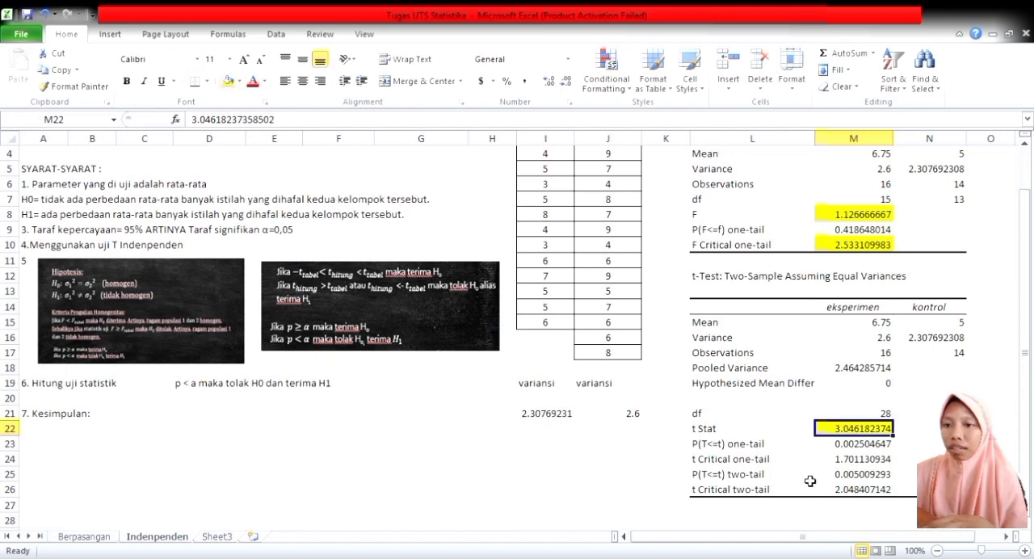
left_click(854, 494)
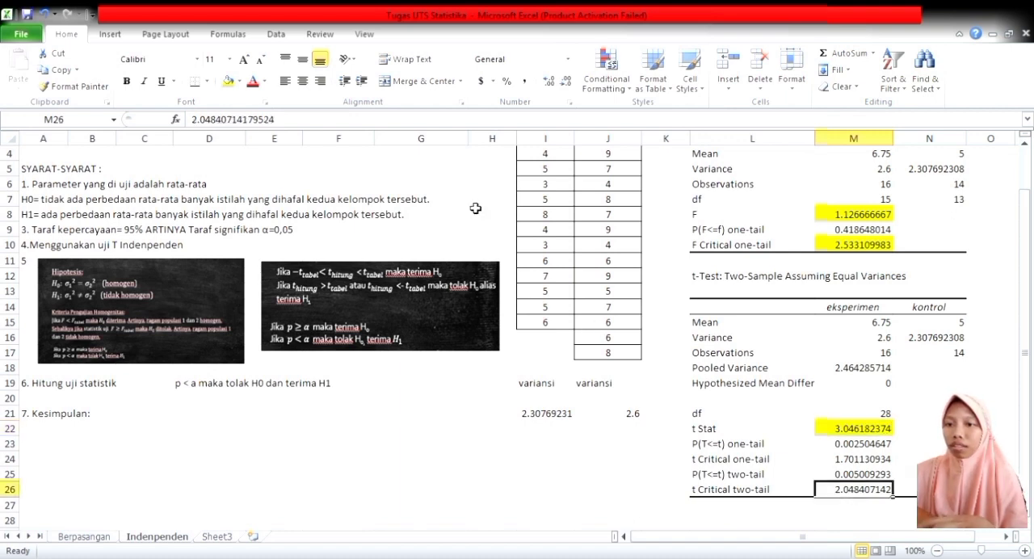
left_click(227, 82)
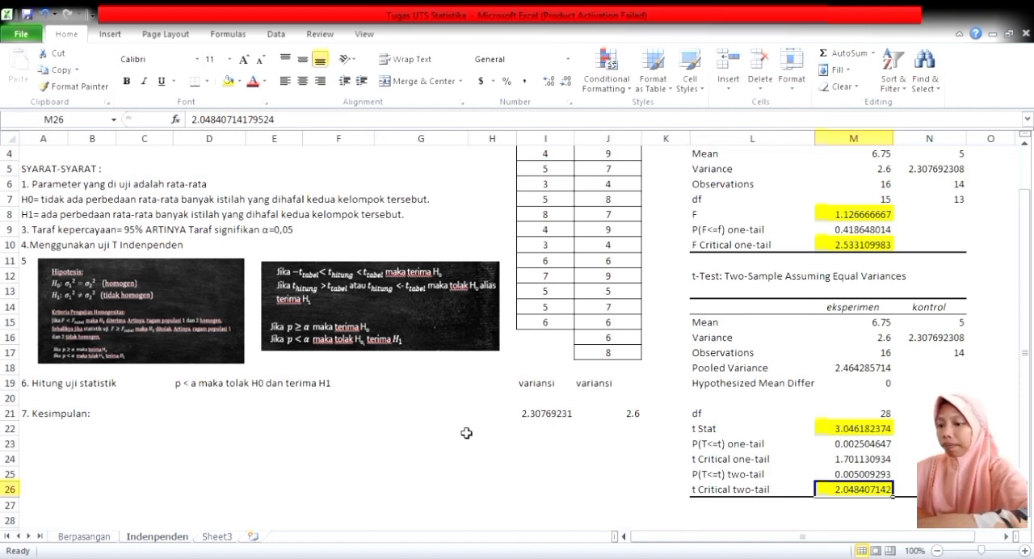
Enter "t hitung > t tabel maka tolak H0 dan terima H1" in D20 beneath the p-value decision.
left_click(198, 400)
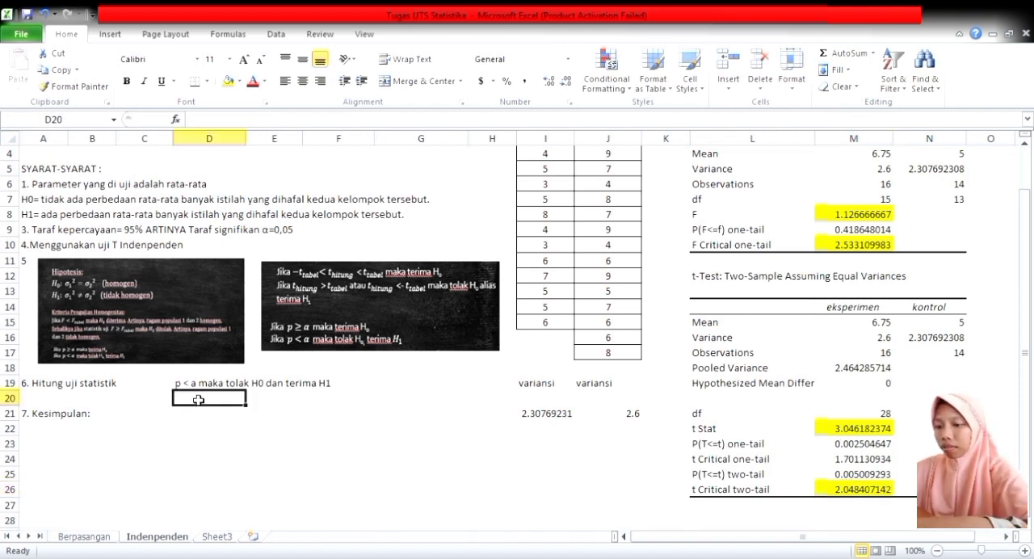
type("t hitung")
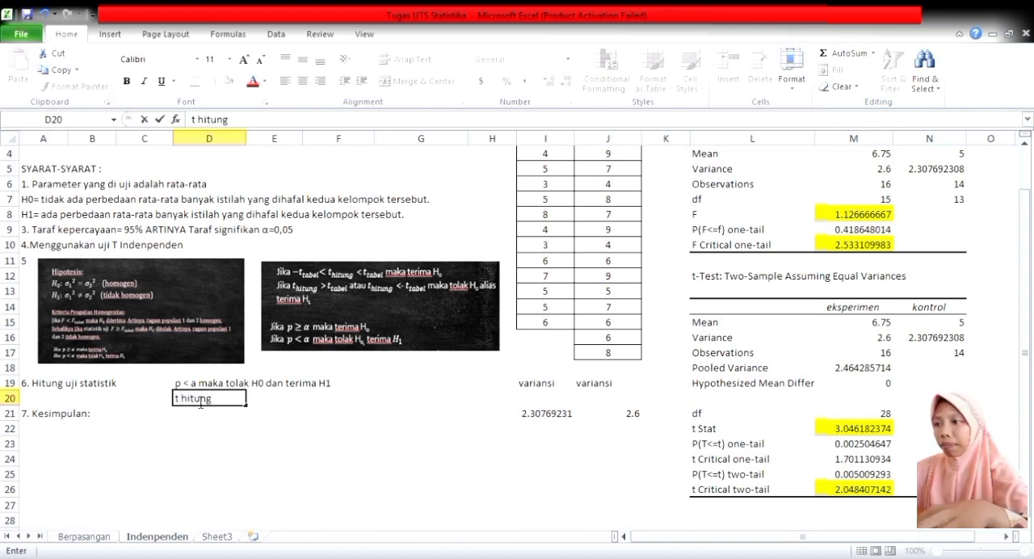
type(" >")
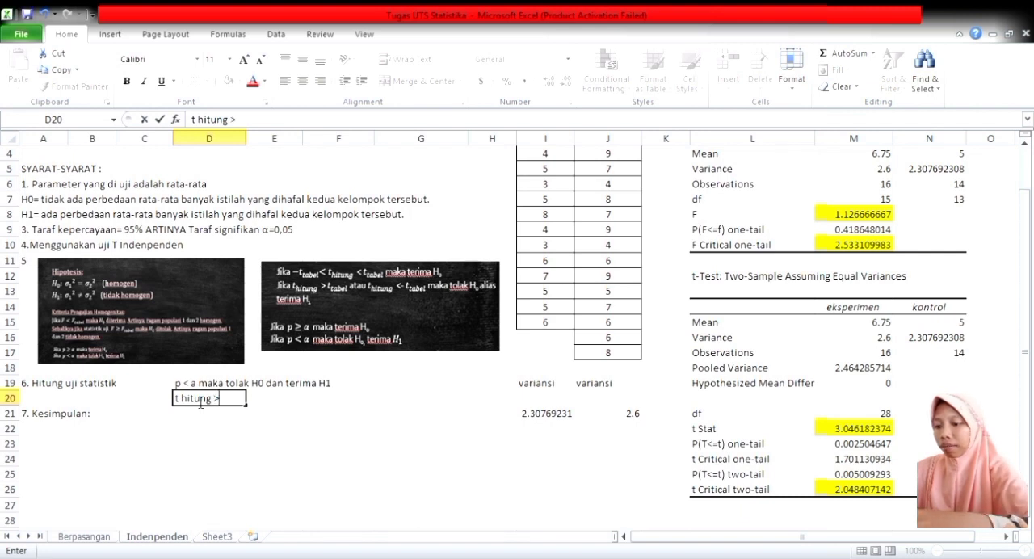
type(" t tabel maka")
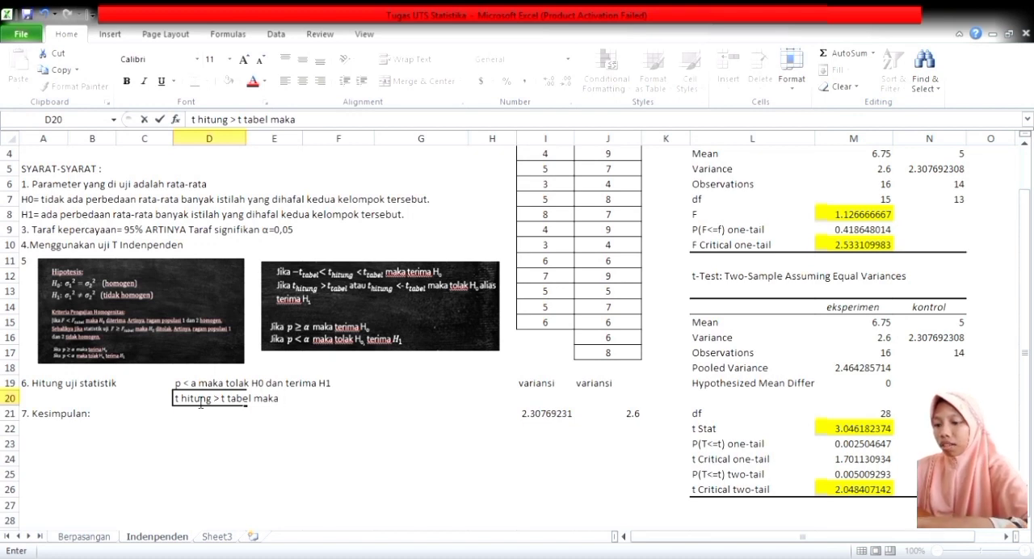
type(" tolak H0")
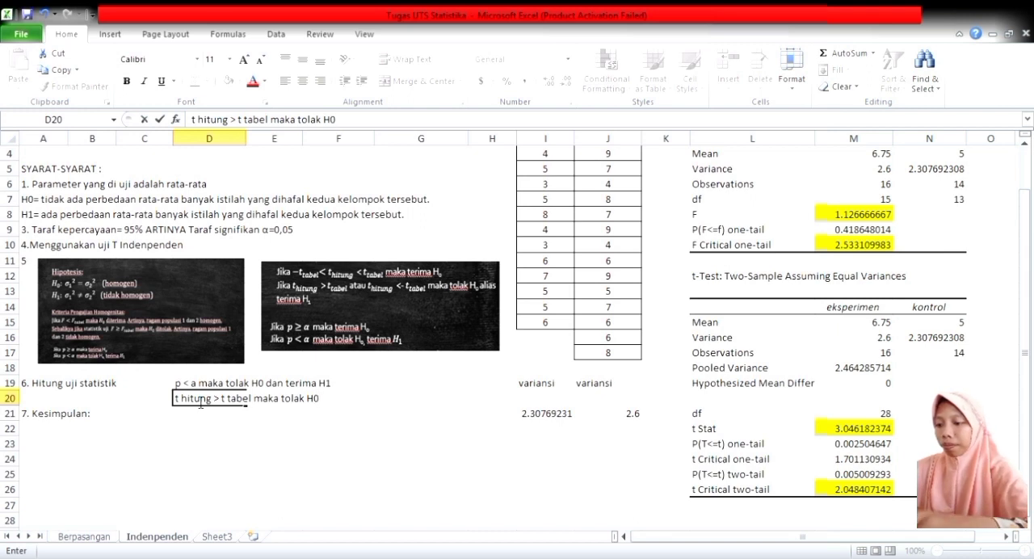
type(" dan ter")
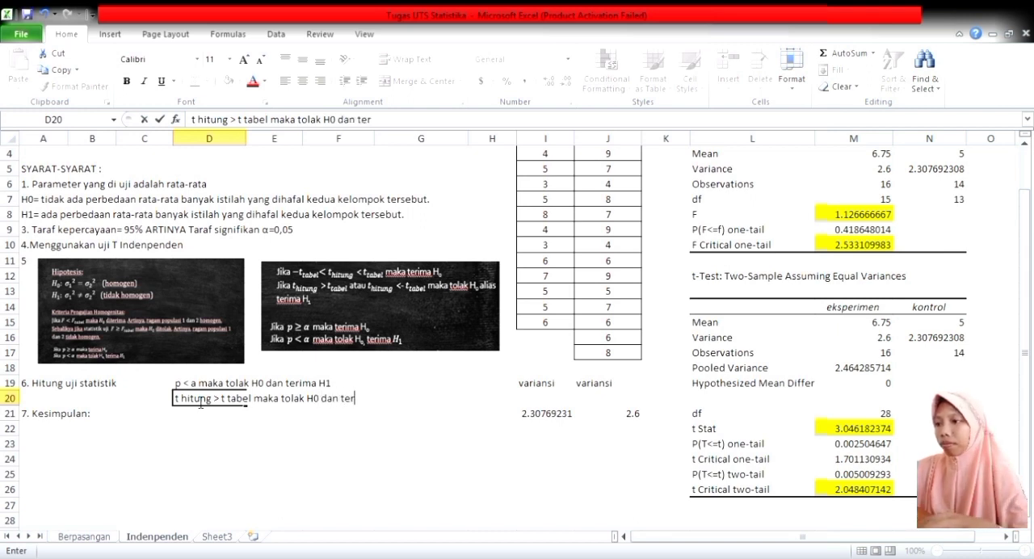
type("ima H1")
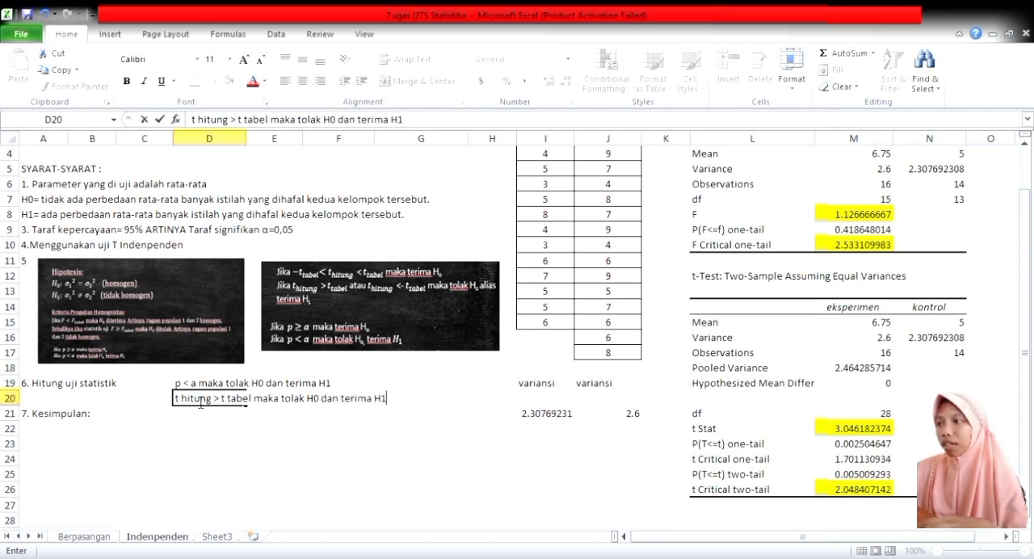
left_click(103, 435)
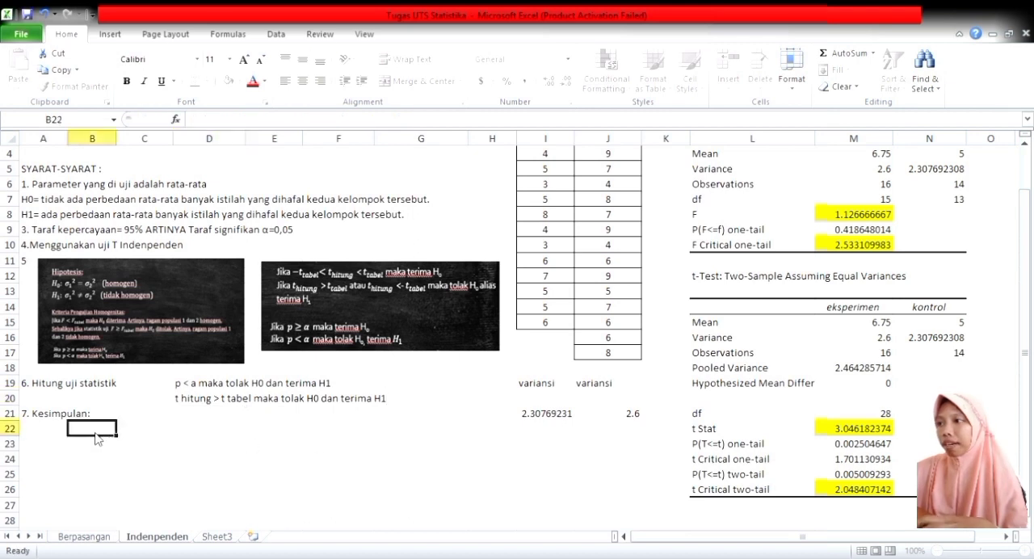
Copy the H1 statement's wording from A8, from "da perbedaan" through "tersebut.", into B22 under Kesimpulan.
left_click(50, 217)
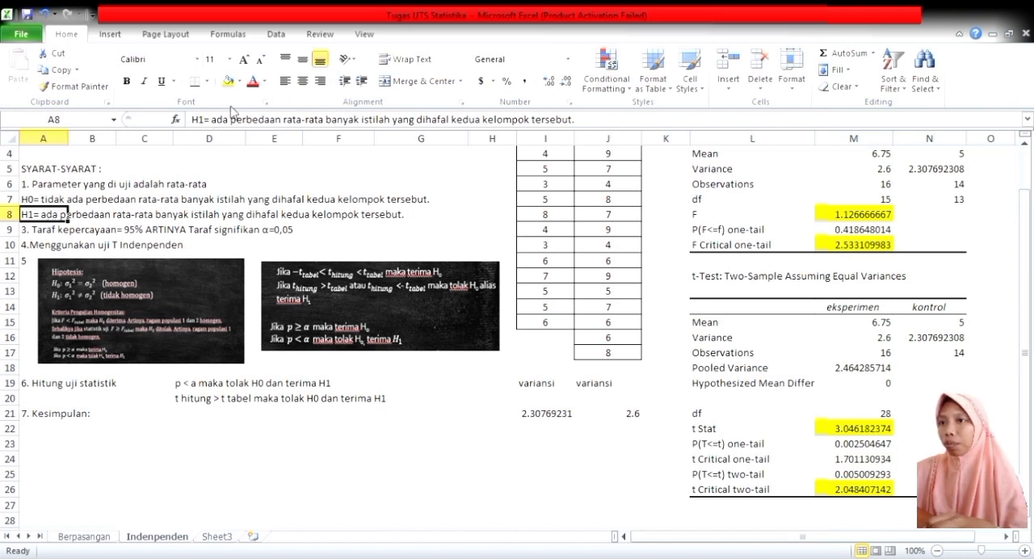
left_click_drag(218, 120, 599, 132)
key("ctrl+c")
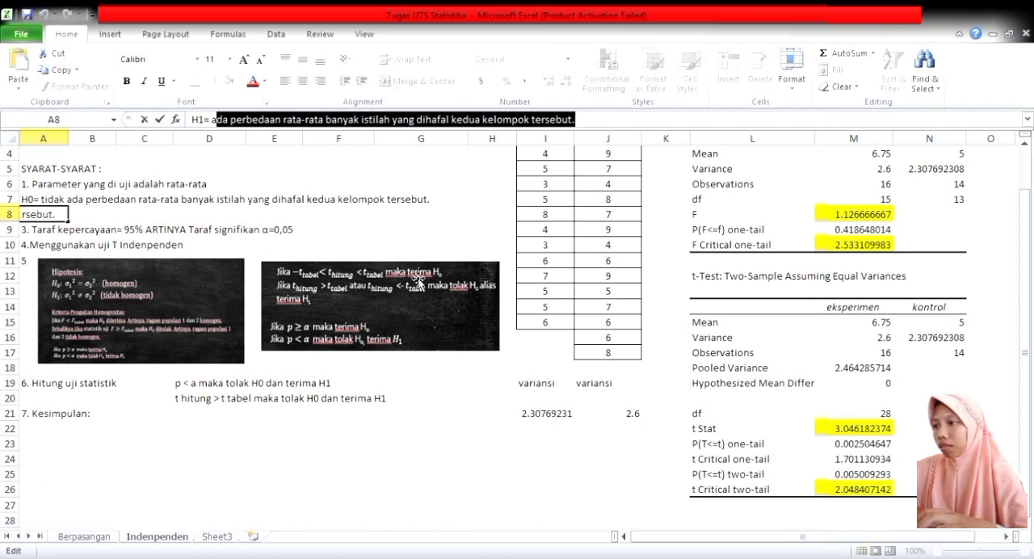
left_click(112, 416)
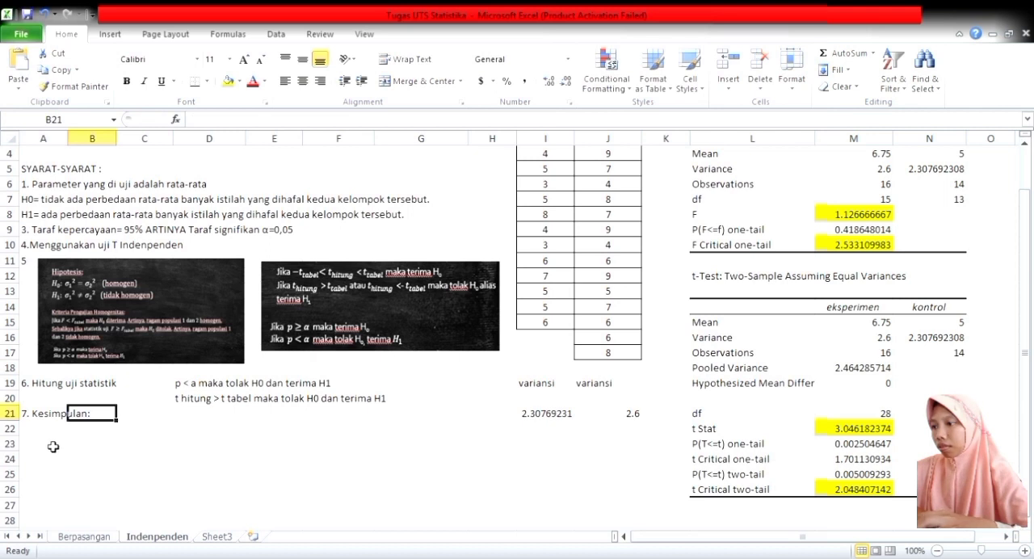
left_click(87, 430)
key("ctrl+v")
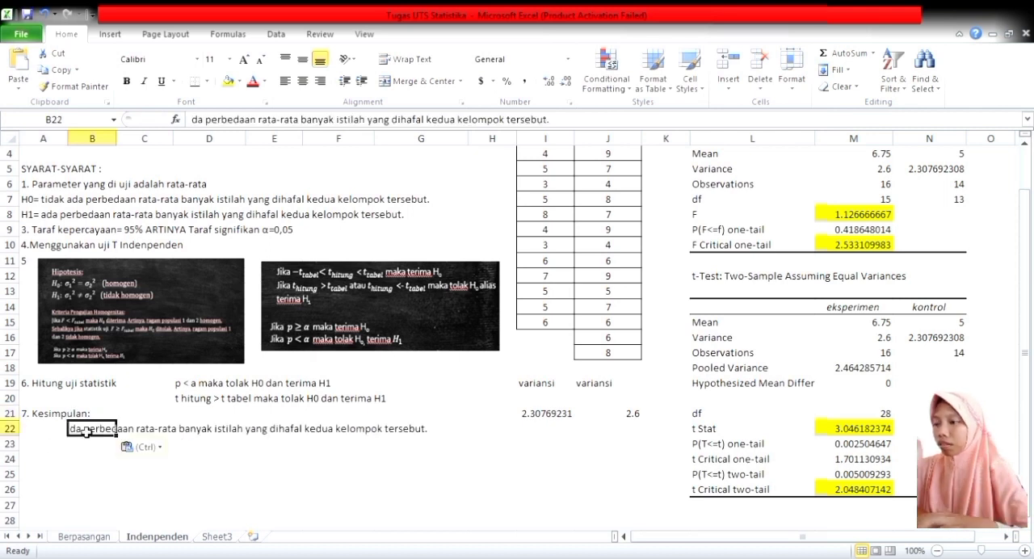
Add the missing capital "A" at the start of the conclusion in B22 so it begins with "Ada perbedaan".
double_click(73, 430)
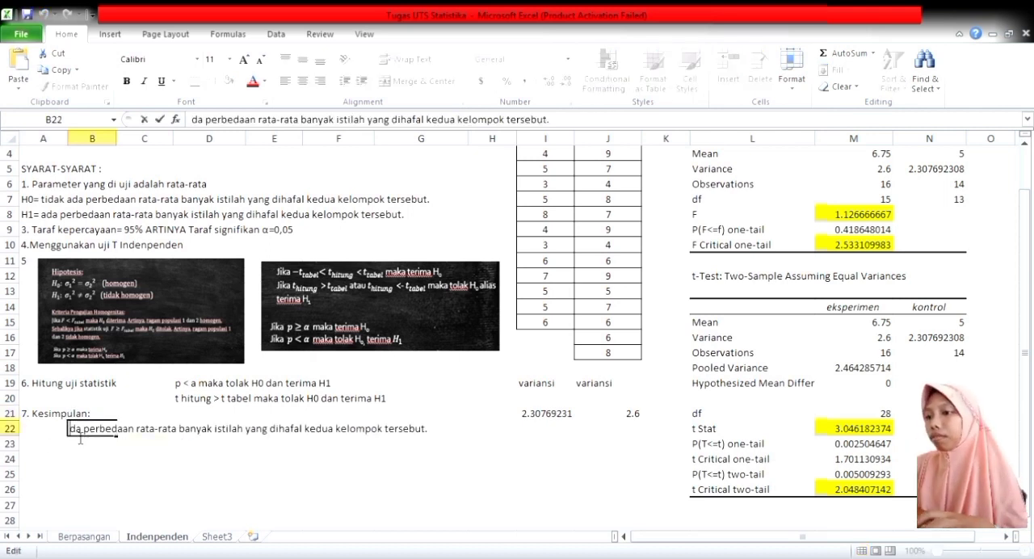
type("A")
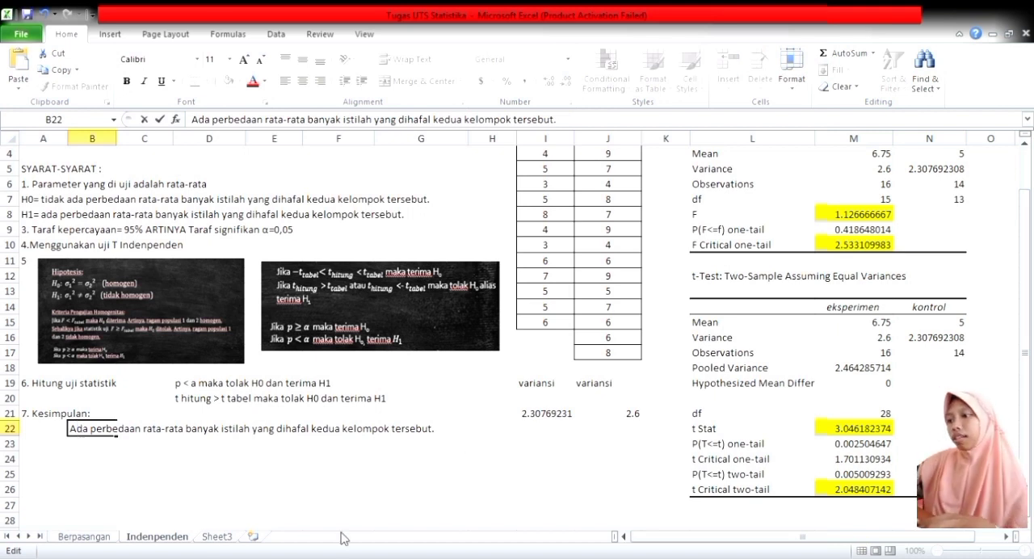
left_click(390, 482)
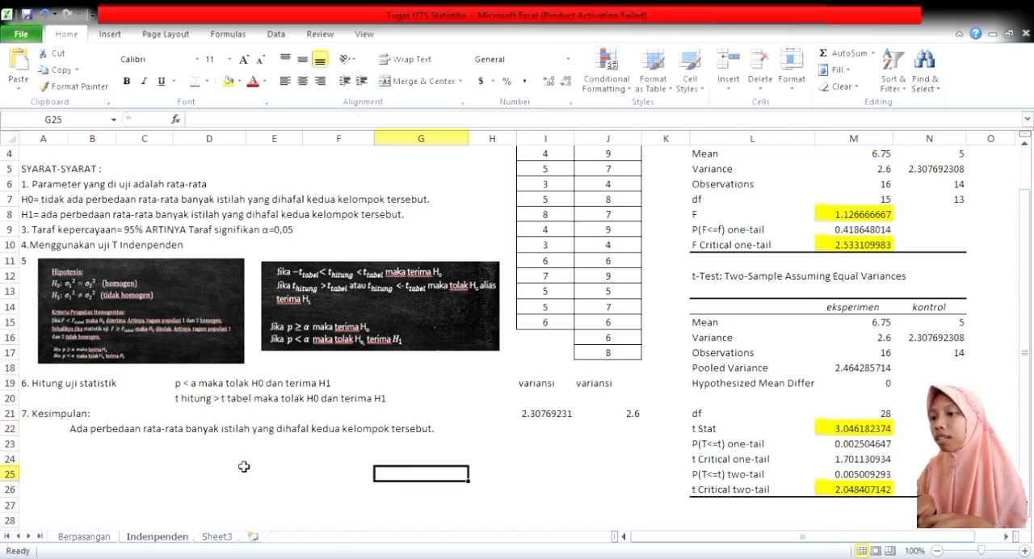